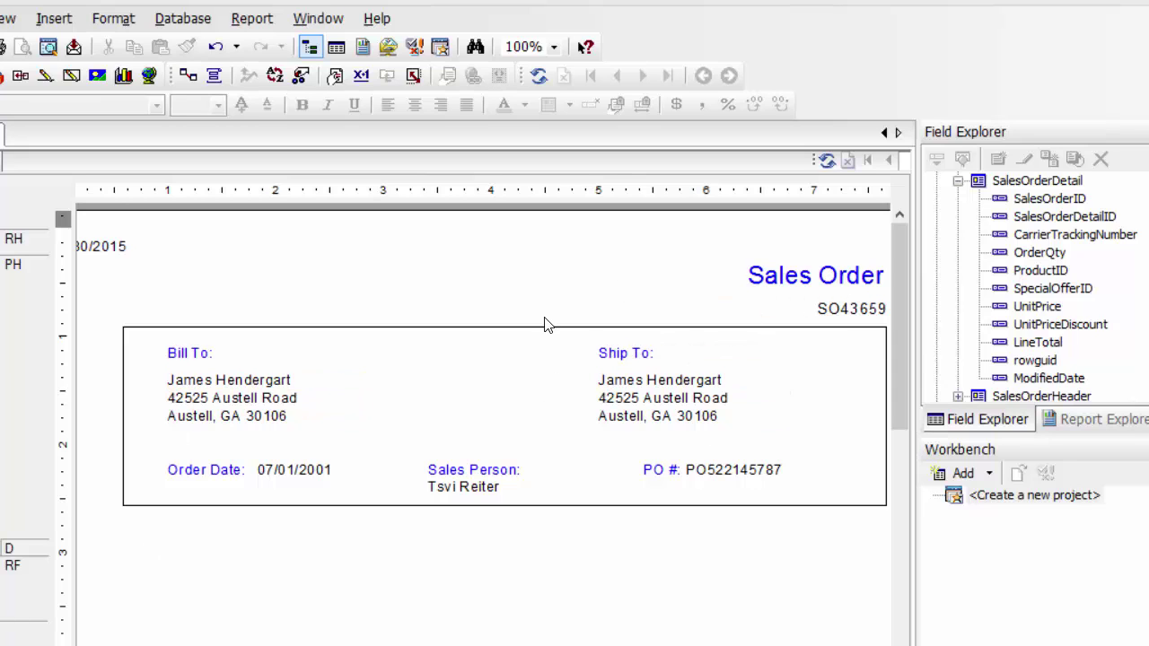
Return the report to design mode and place the Product table's ProductNumber and Name fields side by side in the Details section
{"action": "key", "text": "ctrl+d"}
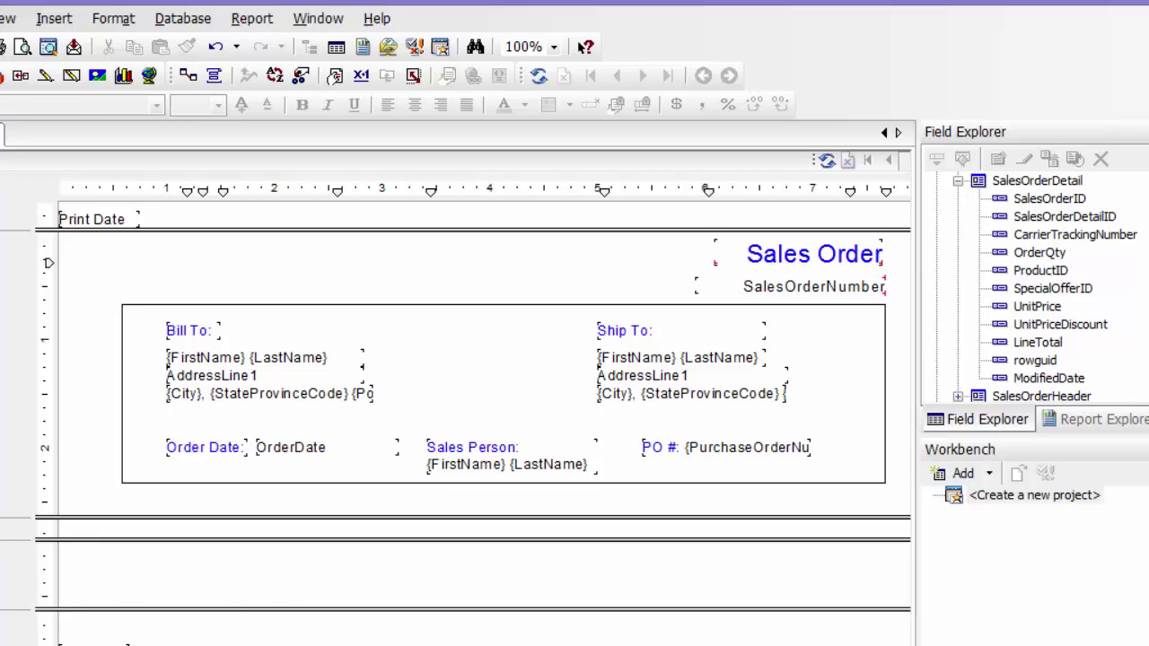
{"action": "scroll", "coordinate": [1033, 288], "scroll_direction": "down", "scroll_amount": 3}
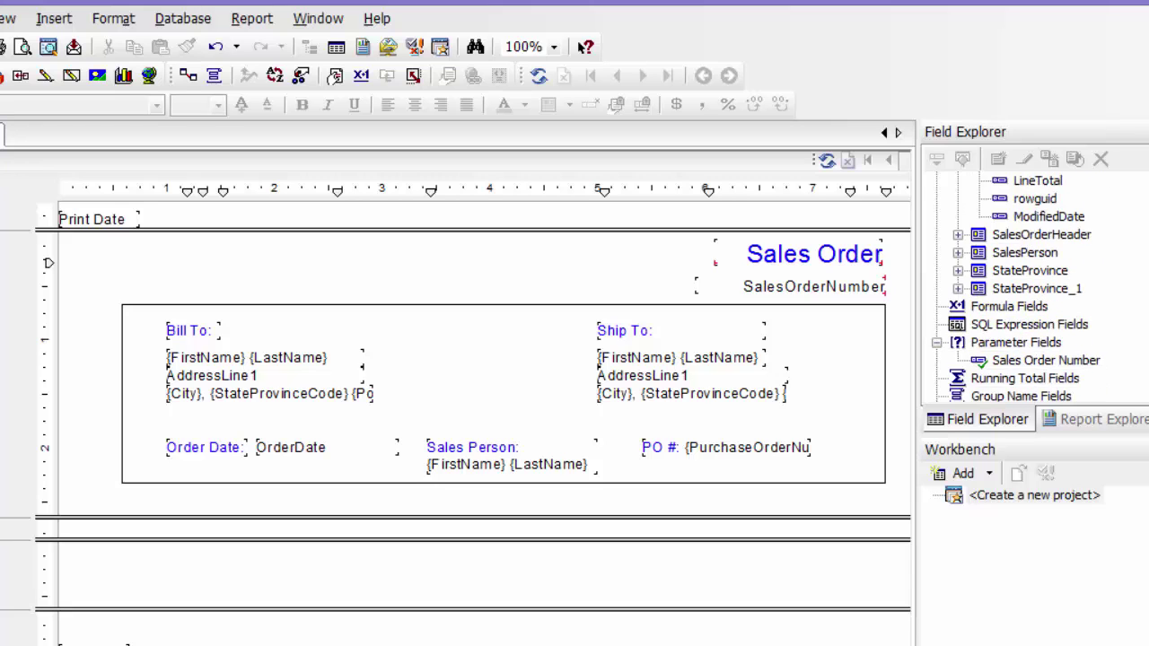
{"action": "scroll", "coordinate": [1033, 287], "scroll_direction": "down", "scroll_amount": 1}
{"action": "scroll", "coordinate": [1032, 288], "scroll_direction": "up", "scroll_amount": 6}
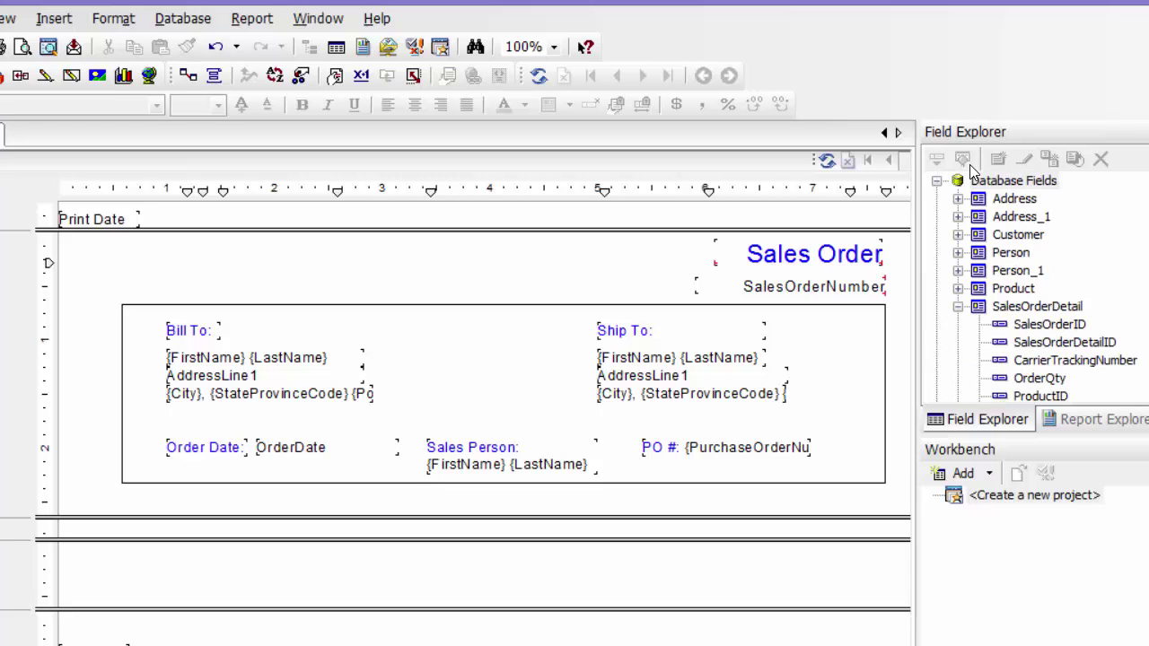
{"action": "left_click", "coordinate": [958, 289]}
{"action": "left_click", "coordinate": [1038, 237]}
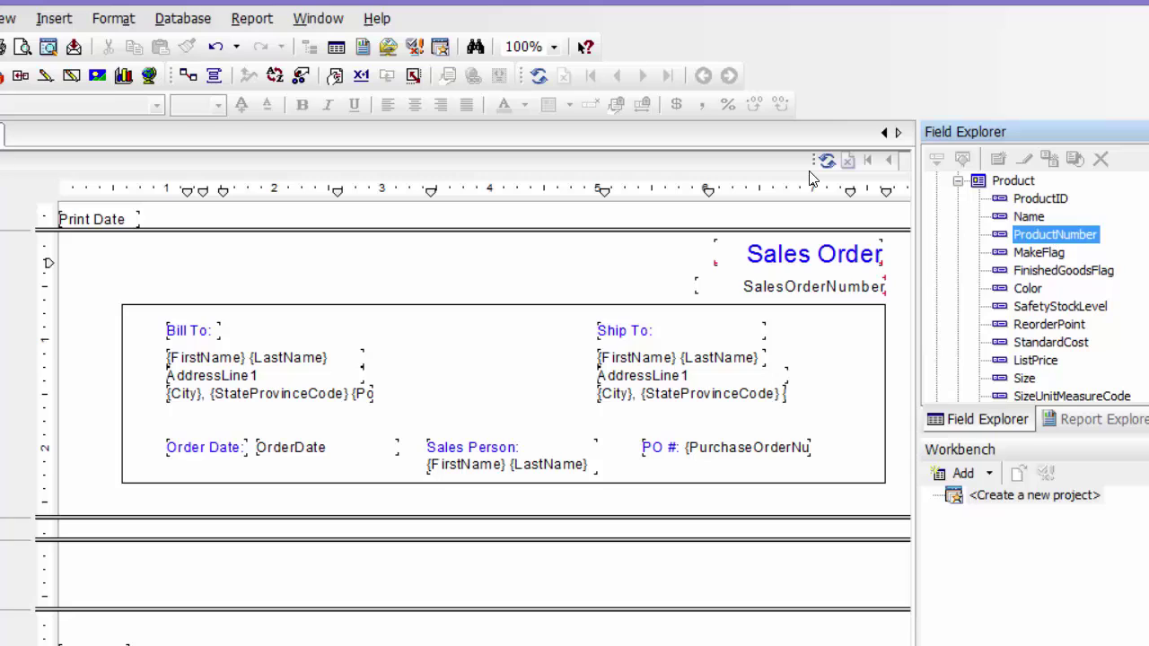
{"action": "left_click_drag", "start_coordinate": [811, 178], "coordinate": [132, 528]}
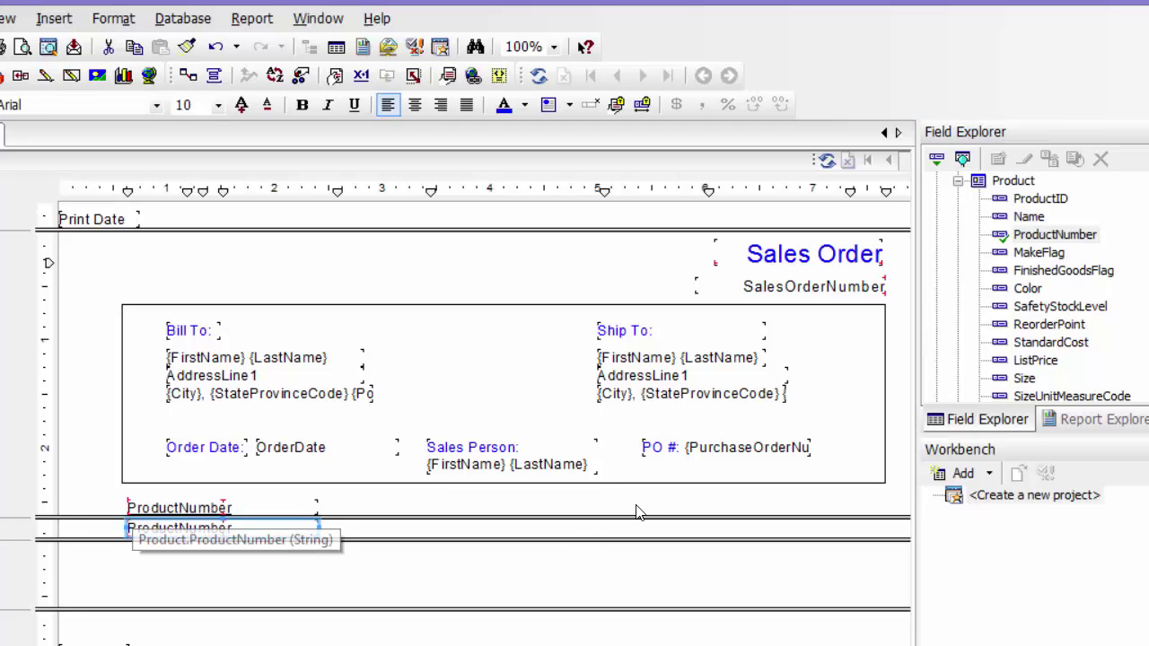
{"action": "left_click_drag", "start_coordinate": [1032, 219], "coordinate": [330, 528]}
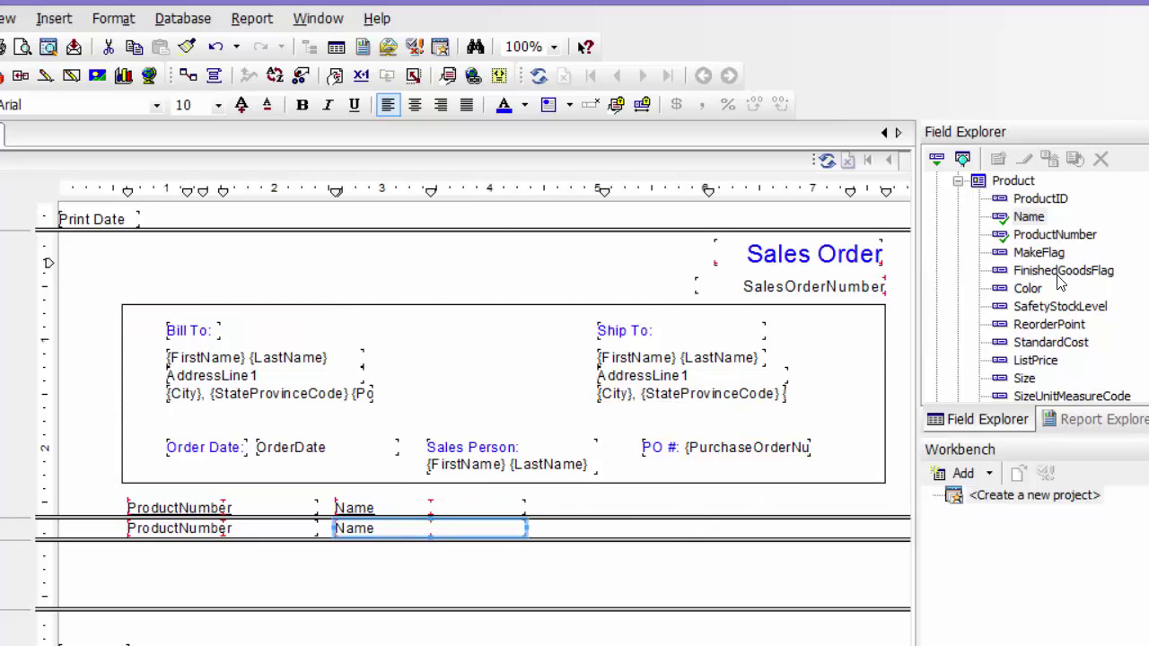
{"action": "left_click", "coordinate": [1032, 217]}
Add the SalesOrderDetail table's CarrierTrackingNumber field to the Details section, immediately after the Name field
{"action": "left_click", "coordinate": [958, 180]}
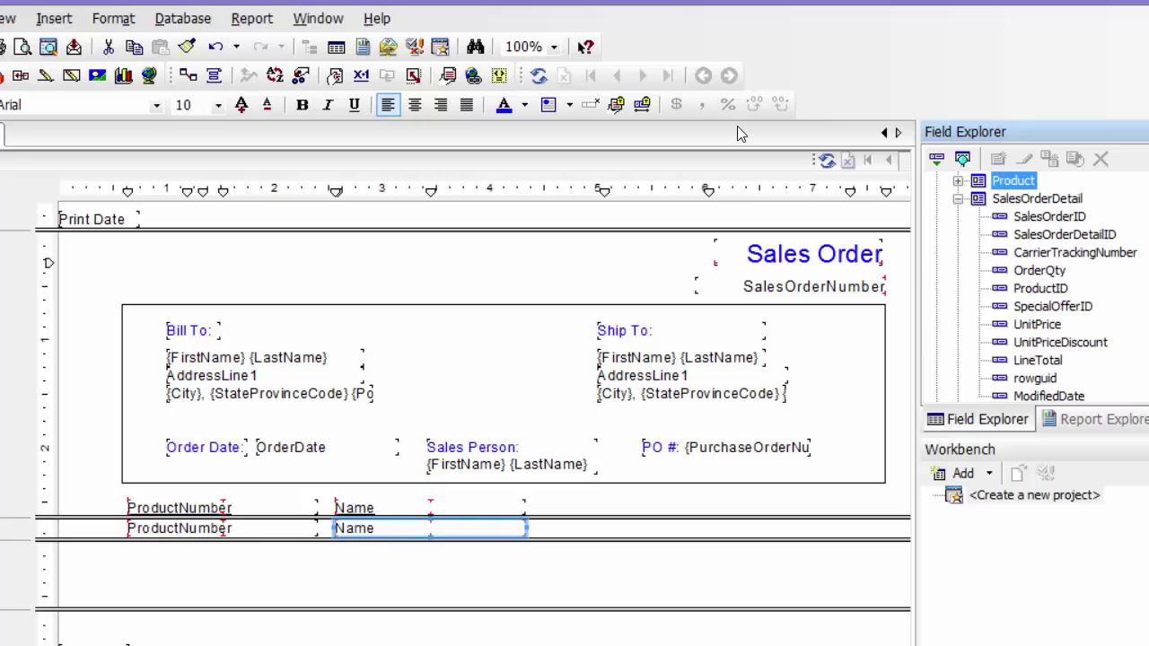
{"action": "left_click", "coordinate": [959, 198]}
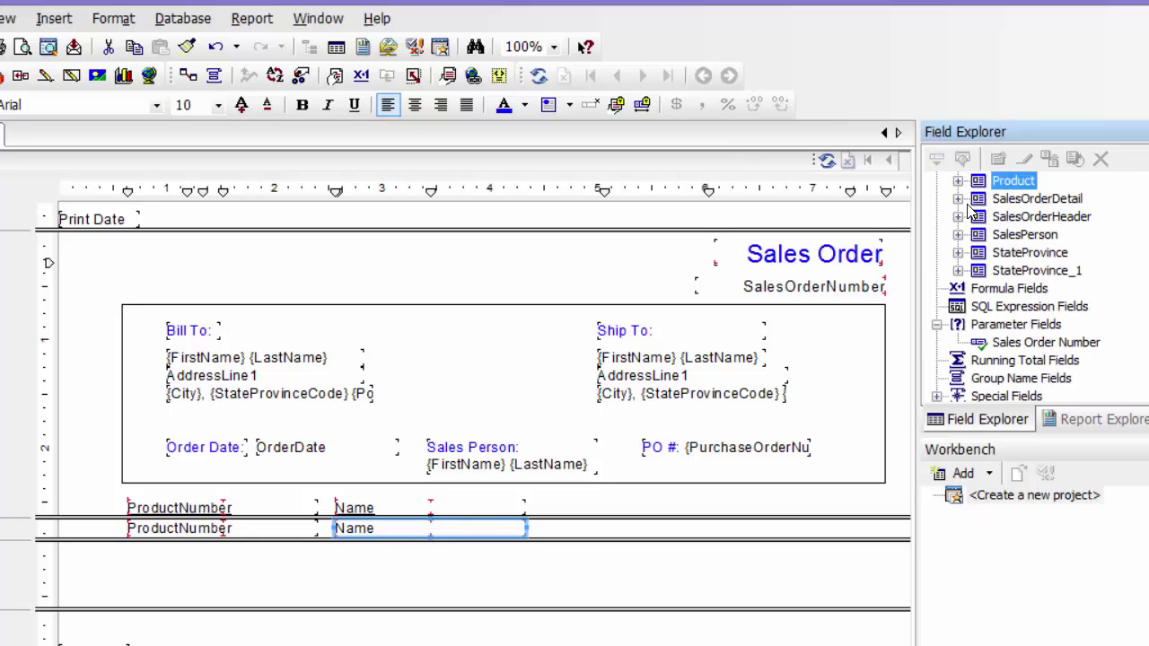
{"action": "left_click", "coordinate": [959, 199]}
{"action": "left_click", "coordinate": [1077, 235]}
{"action": "left_click_drag", "start_coordinate": [1078, 235], "coordinate": [541, 529]}
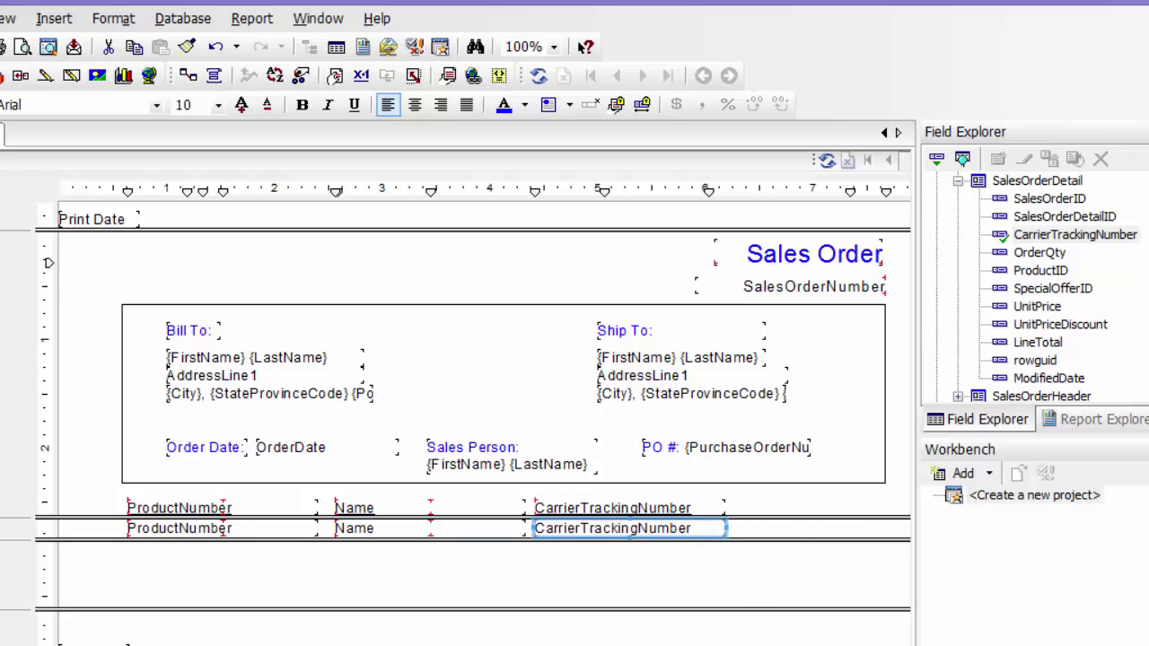
Add SalesOrderDetail's OrderQty and UnitPrice fields to the Details section, following the CarrierTrackingNumber column
{"action": "scroll", "coordinate": [484, 415], "scroll_direction": "right", "scroll_amount": 1}
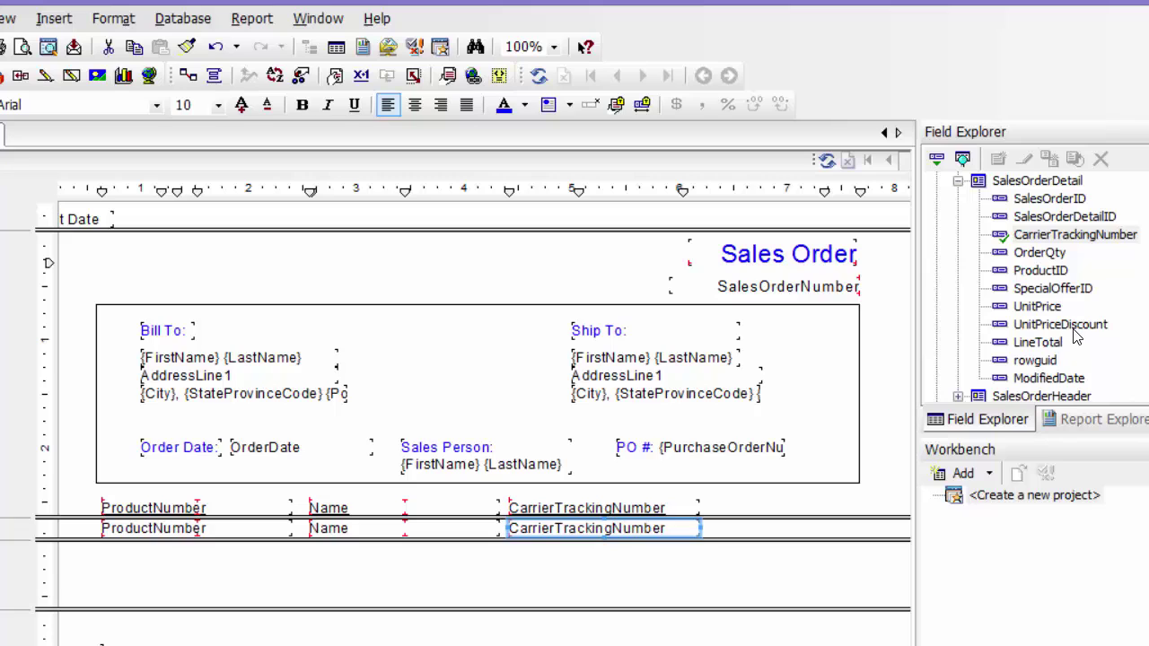
{"action": "left_click_drag", "start_coordinate": [1036, 306], "coordinate": [757, 500]}
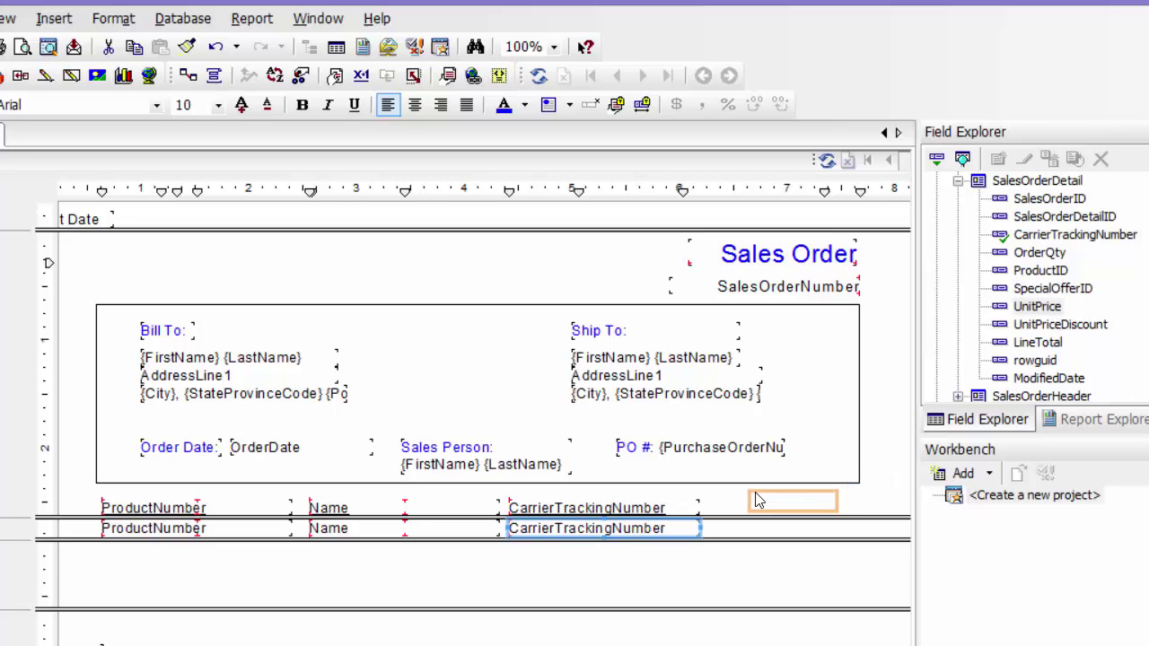
{"action": "left_click_drag", "start_coordinate": [757, 500], "coordinate": [1017, 320]}
{"action": "left_click_drag", "start_coordinate": [1039, 252], "coordinate": [715, 534]}
{"action": "left_click_drag", "start_coordinate": [1040, 307], "coordinate": [796, 529]}
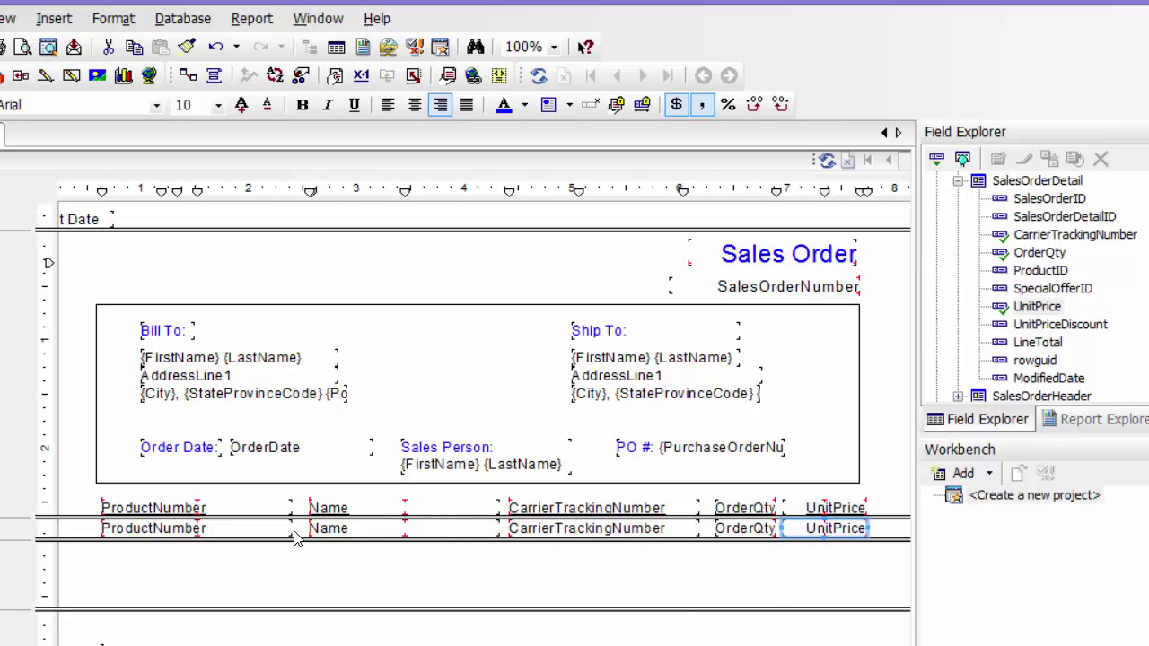
Shift the Name, CarrierTrackingNumber, OrderQty and UnitPrice columns with their headings toward the left margin to free space after UnitPrice
{"action": "left_click", "coordinate": [350, 512]}
{"action": "left_click_drag", "start_coordinate": [350, 512], "coordinate": [283, 539]}
{"action": "left_click", "coordinate": [329, 532]}
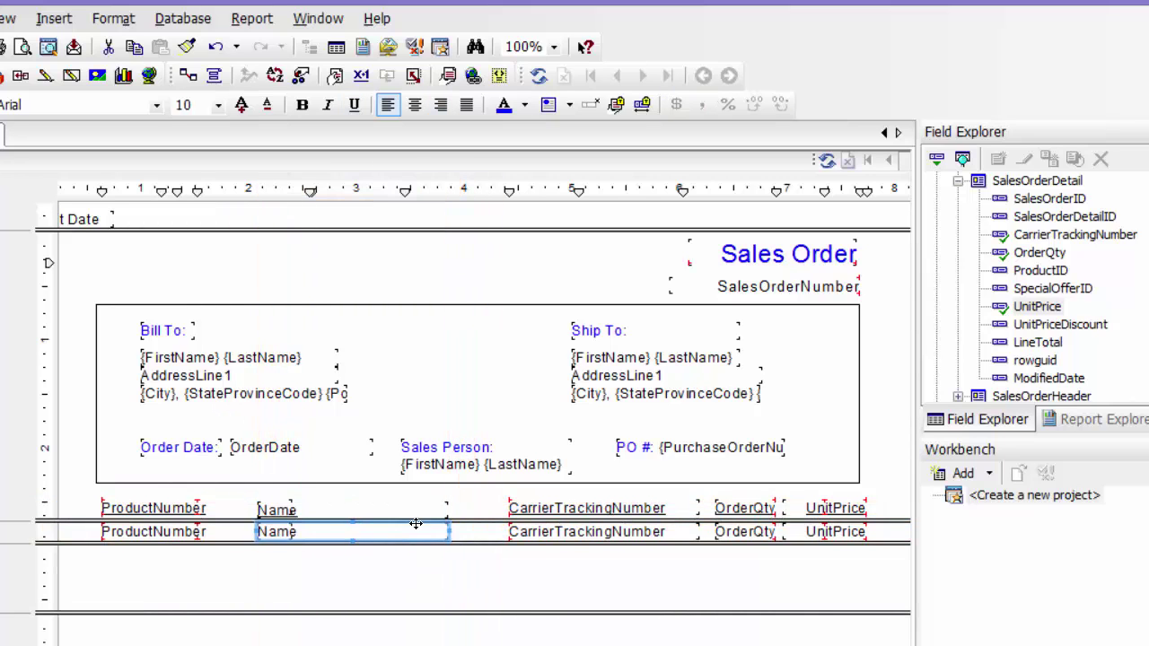
{"action": "left_click_drag", "start_coordinate": [520, 508], "coordinate": [473, 536]}
{"action": "left_click_drag", "start_coordinate": [722, 508], "coordinate": [659, 512]}
{"action": "left_click_drag", "start_coordinate": [733, 537], "coordinate": [670, 537]}
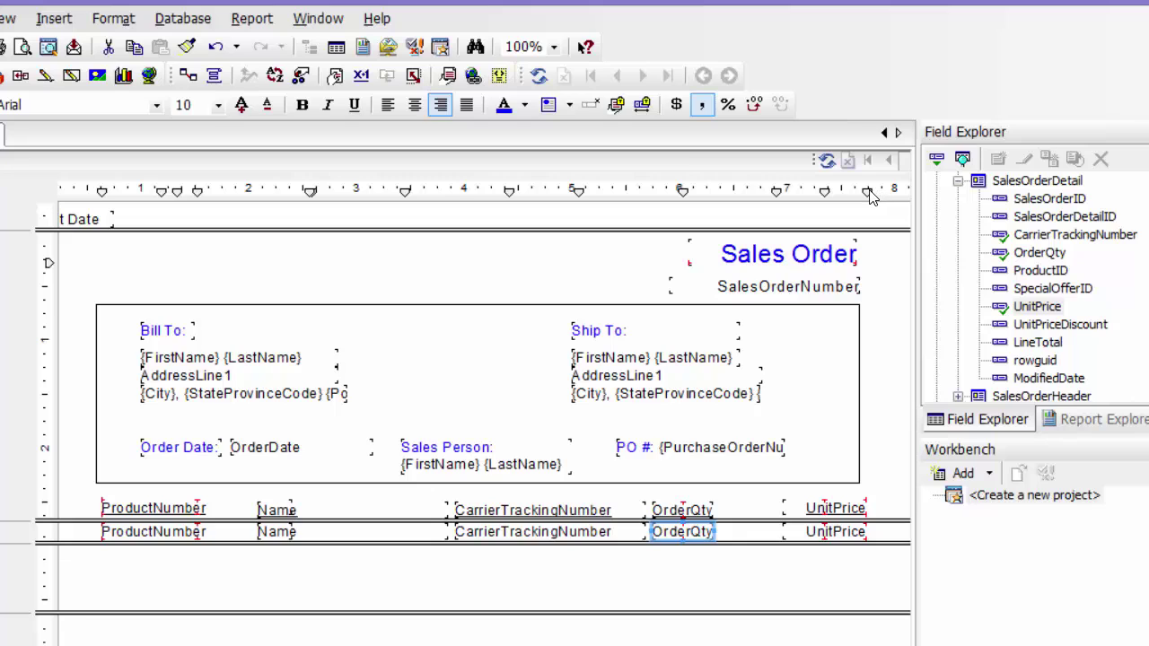
{"action": "left_click_drag", "start_coordinate": [868, 196], "coordinate": [805, 195]}
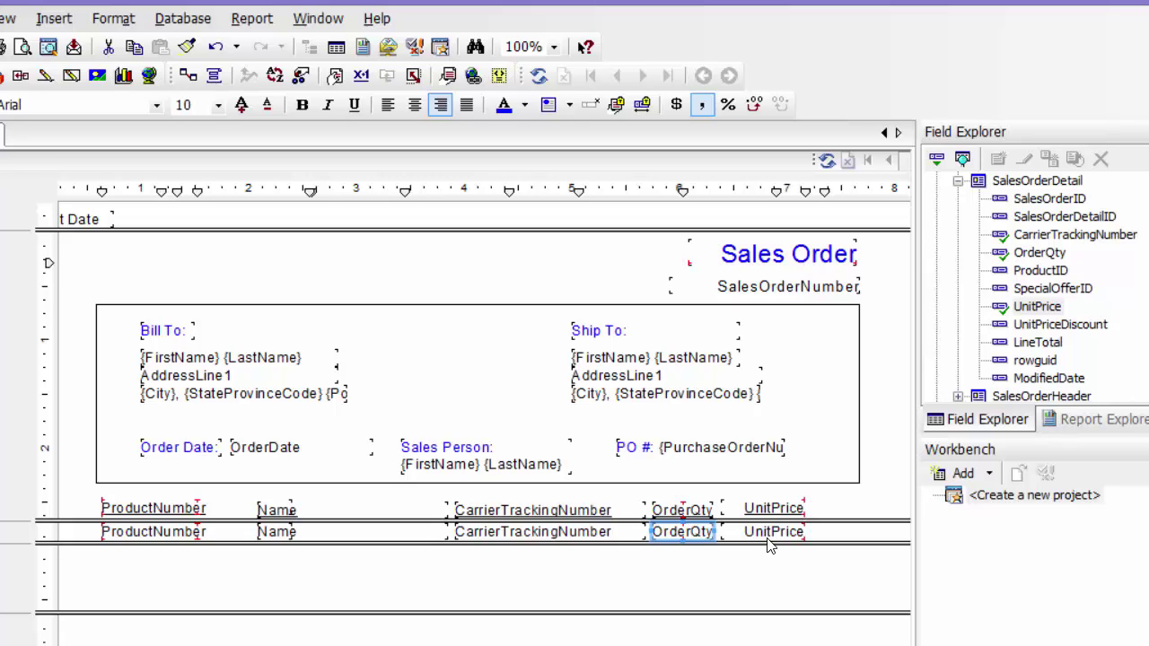
Add the UnitPriceDiscount field directly after UnitPrice in the Details section, and shift the ProductNumber column slightly toward the left margin
{"action": "left_click_drag", "start_coordinate": [1073, 332], "coordinate": [813, 528]}
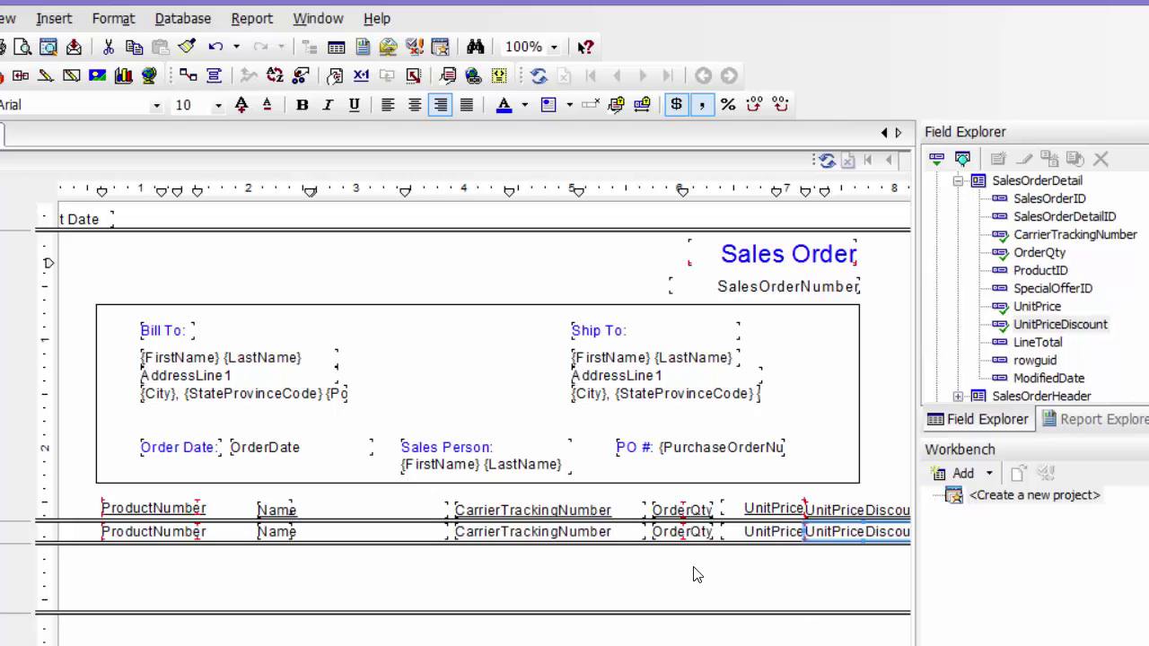
{"action": "left_click", "coordinate": [502, 510]}
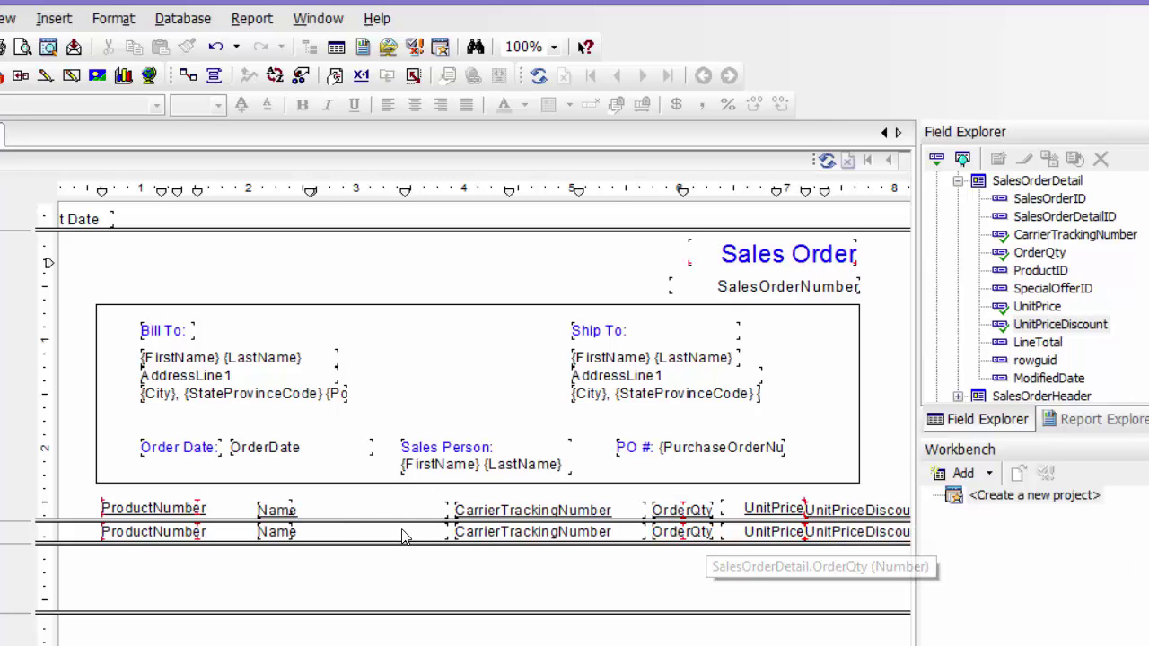
{"action": "left_click_drag", "start_coordinate": [113, 548], "coordinate": [131, 488]}
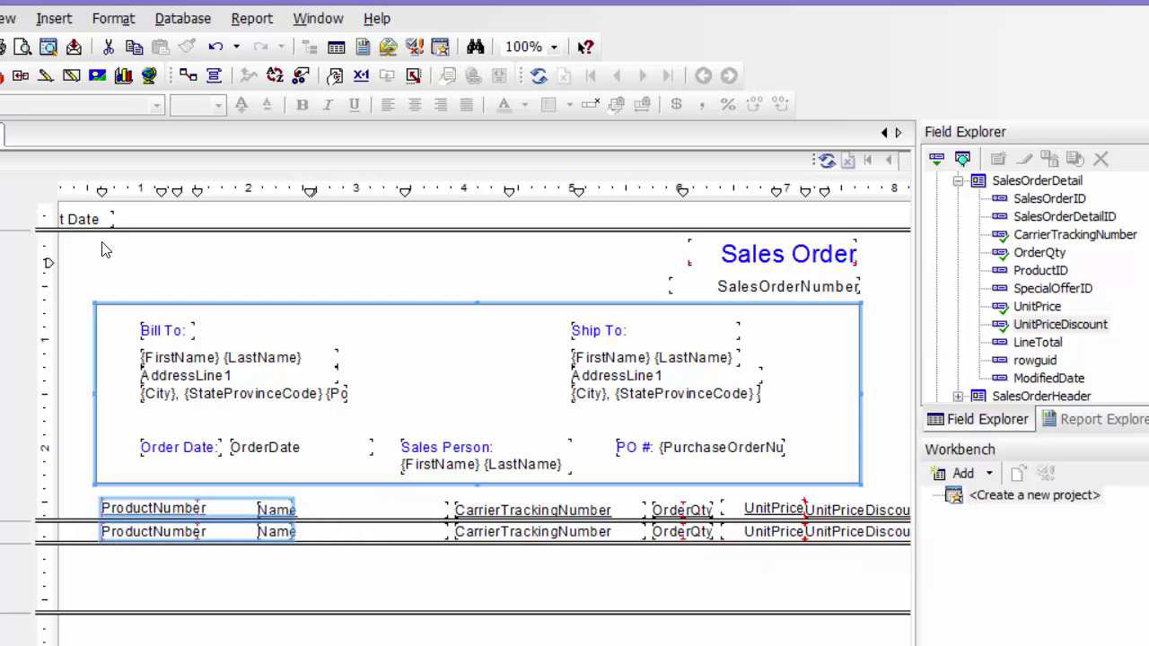
{"action": "left_click_drag", "start_coordinate": [102, 193], "coordinate": [78, 193]}
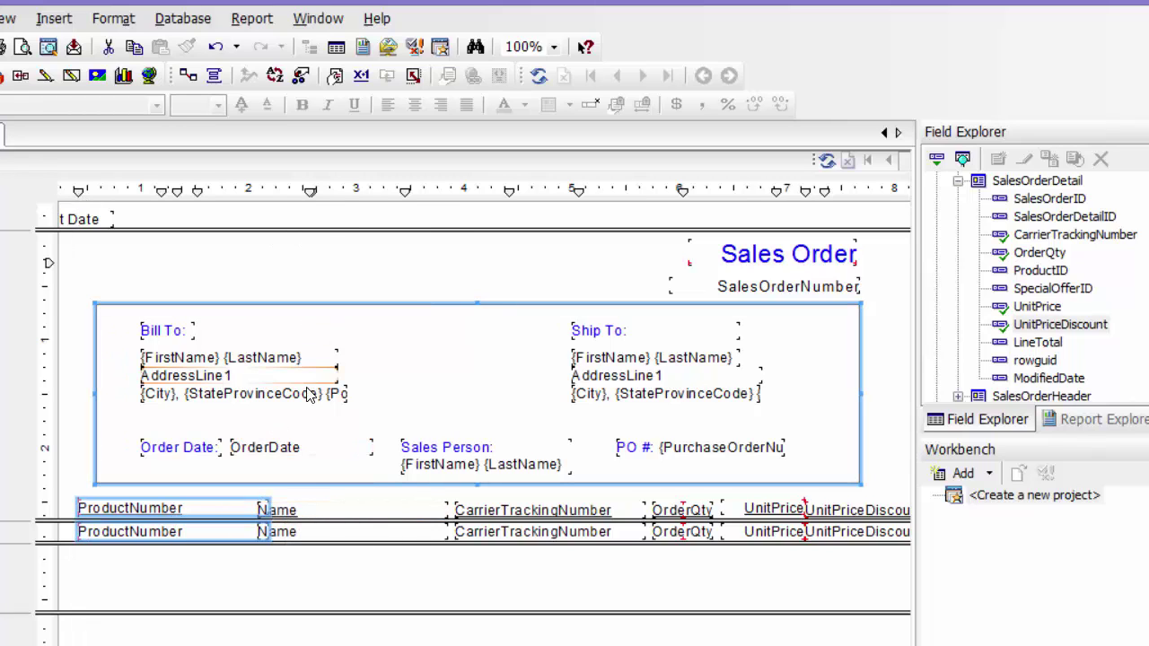
Shift the Name, CarrierTrackingNumber, OrderQty, UnitPrice and UnitPriceDiscount columns toward the left margin, closing up behind ProductNumber
{"action": "left_click_drag", "start_coordinate": [315, 544], "coordinate": [273, 549]}
{"action": "left_click_drag", "start_coordinate": [516, 538], "coordinate": [470, 538]}
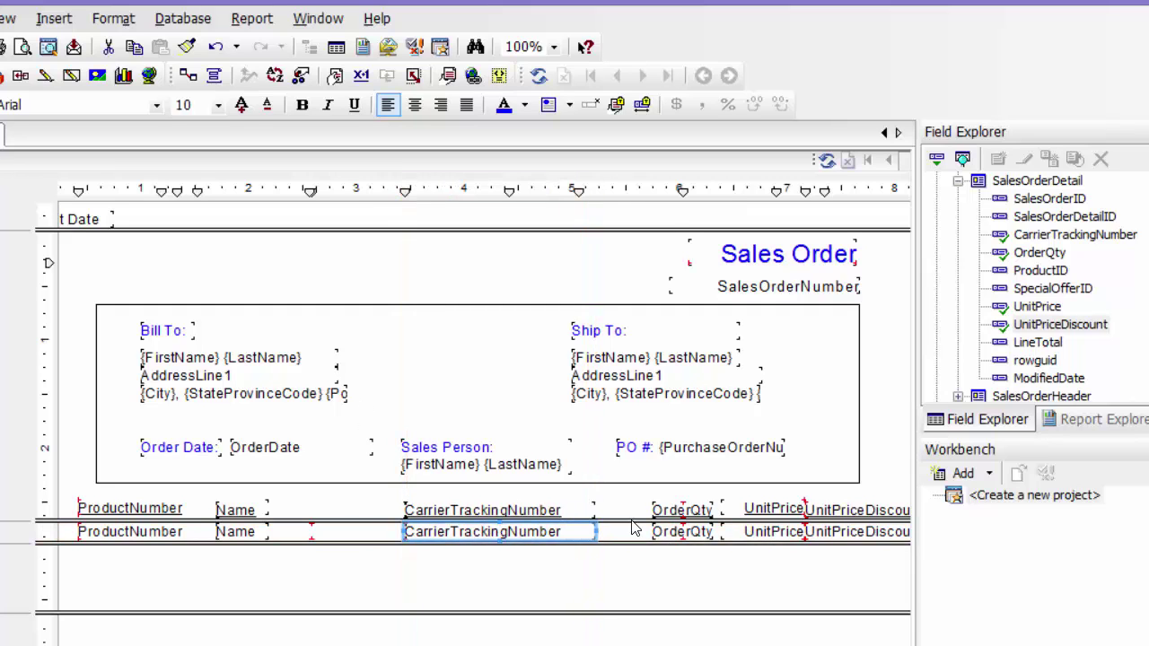
{"action": "left_click", "coordinate": [651, 538]}
{"action": "left_click_drag", "start_coordinate": [653, 546], "coordinate": [610, 532]}
{"action": "left_click_drag", "start_coordinate": [741, 536], "coordinate": [705, 533]}
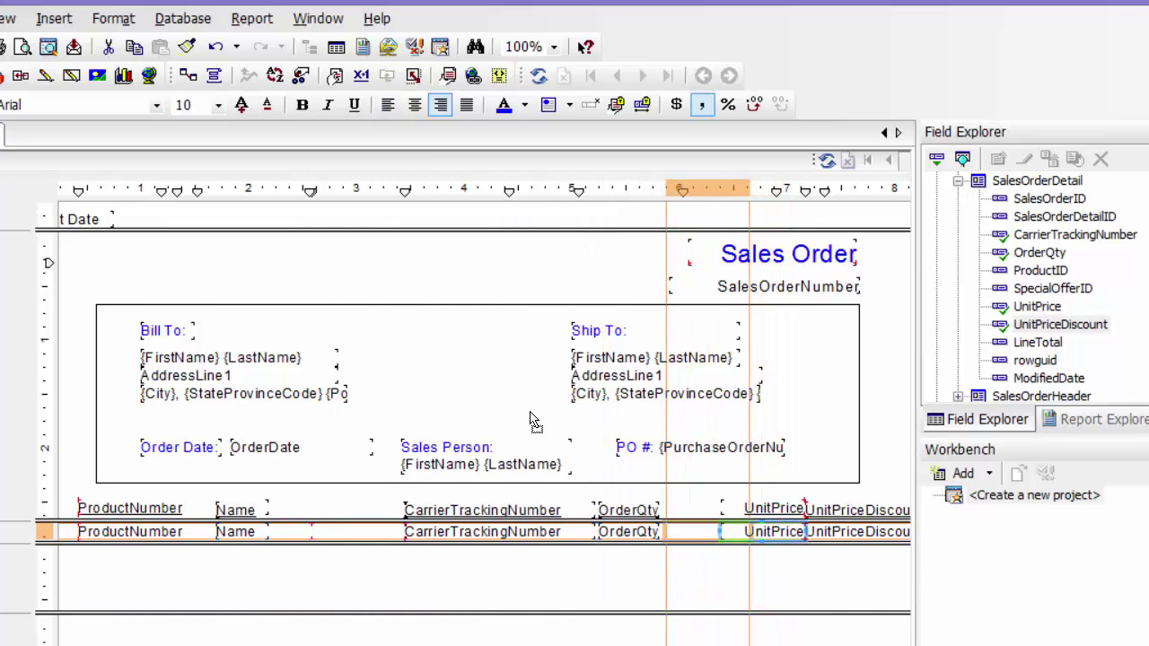
{"action": "left_click", "coordinate": [826, 536]}
{"action": "left_click_drag", "start_coordinate": [826, 536], "coordinate": [767, 536]}
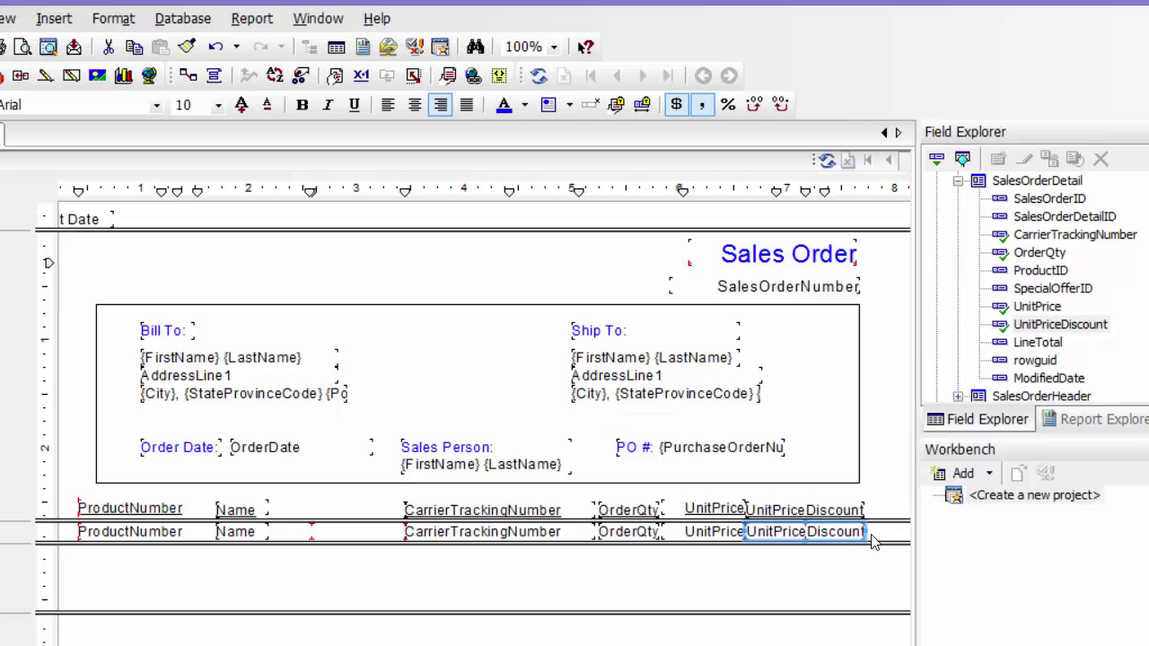
Narrow the UnitPriceDiscount column to about half its width and rename its heading to Discount
{"action": "left_click_drag", "start_coordinate": [865, 532], "coordinate": [806, 537]}
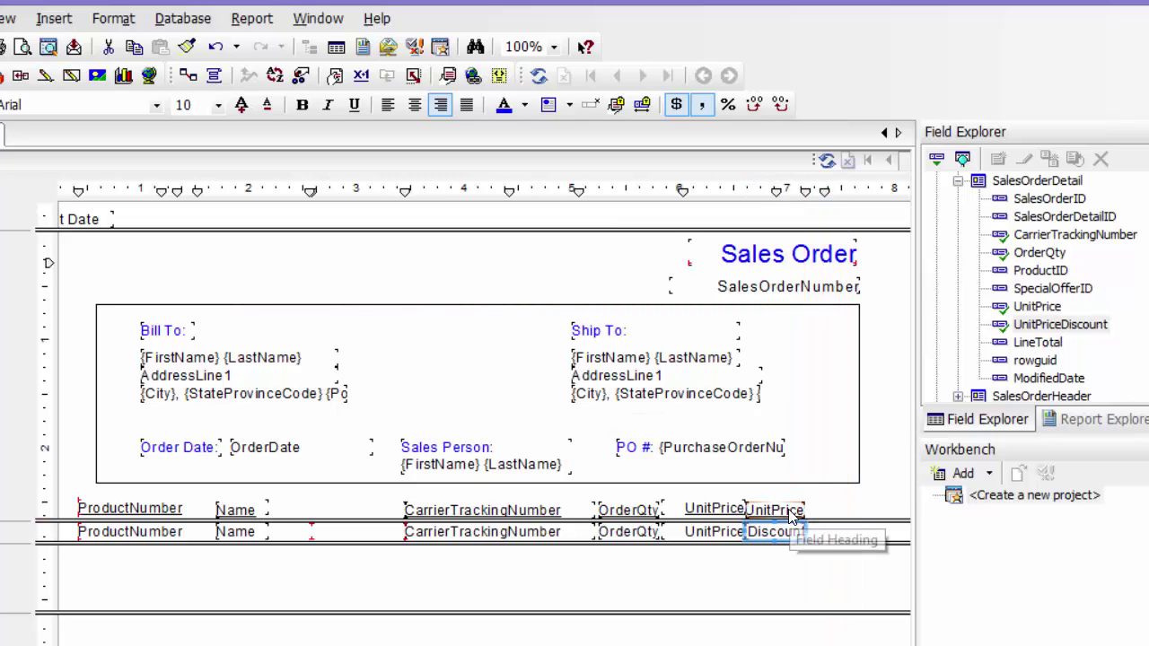
{"action": "double_click", "coordinate": [778, 509]}
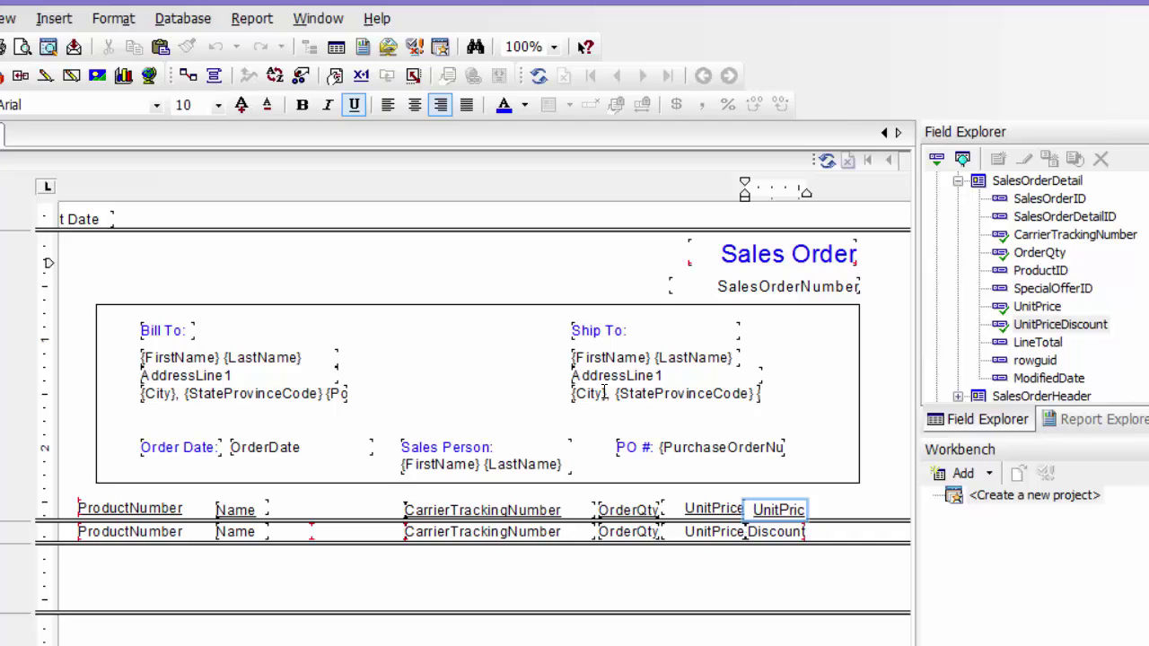
{"action": "key", "text": "Delete"}
{"action": "key", "text": "Delete"}
{"action": "key", "text": "Delete"}
{"action": "key", "text": "Delete"}
{"action": "key", "text": "Delete"}
{"action": "key", "text": "Delete"}
{"action": "key", "text": "Delete"}
{"action": "key", "text": "Delete"}
{"action": "key", "text": "Delete"}
{"action": "key", "text": "Delete"}
{"action": "key", "text": "Delete"}
{"action": "key", "text": "Delete"}
{"action": "key", "text": "Delete"}
{"action": "key", "text": "Delete"}
{"action": "key", "text": "Delete"}
{"action": "key", "text": "Delete"}
{"action": "key", "text": "Delete"}
{"action": "type", "text": "Discount"}
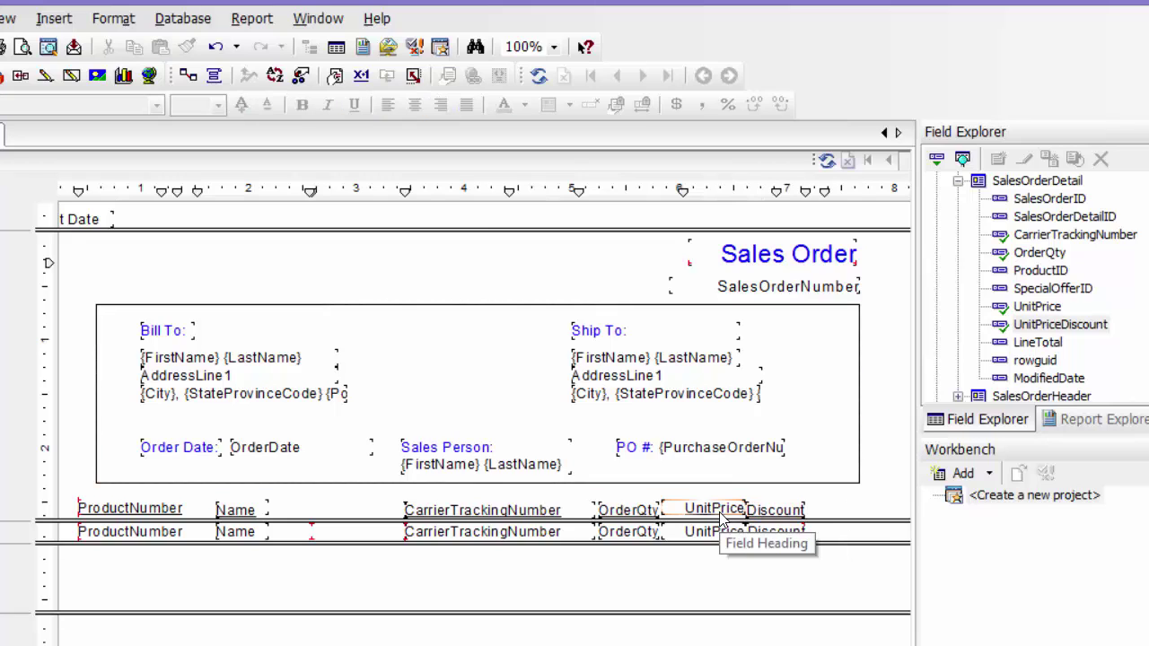
Delete the leading letters "Uni" from the heading above the UnitPrice column
{"action": "double_click", "coordinate": [719, 509]}
{"action": "key", "text": "BackSpace"}
{"action": "key", "text": "BackSpace"}
{"action": "key", "text": "BackSpace"}
{"action": "key", "text": "BackSpace"}
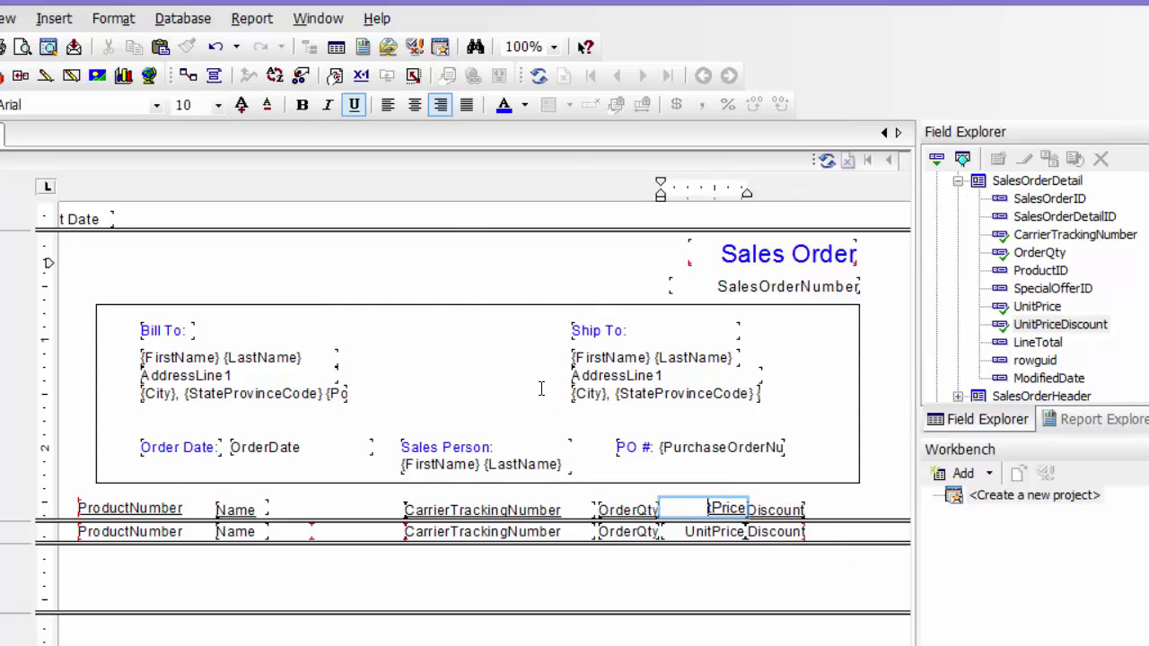
Shorten the heading above the OrderQty column to Qty
{"action": "double_click", "coordinate": [633, 509]}
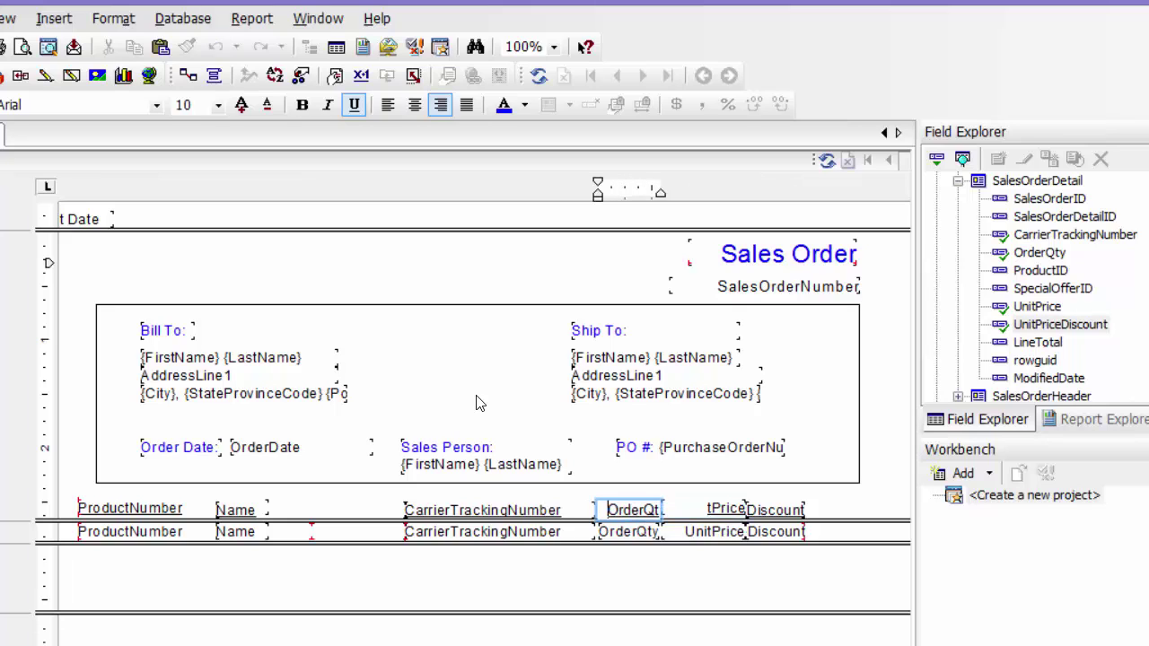
{"action": "key", "text": "BackSpace"}
{"action": "key", "text": "BackSpace"}
{"action": "key", "text": "BackSpace"}
{"action": "key", "text": "BackSpace"}
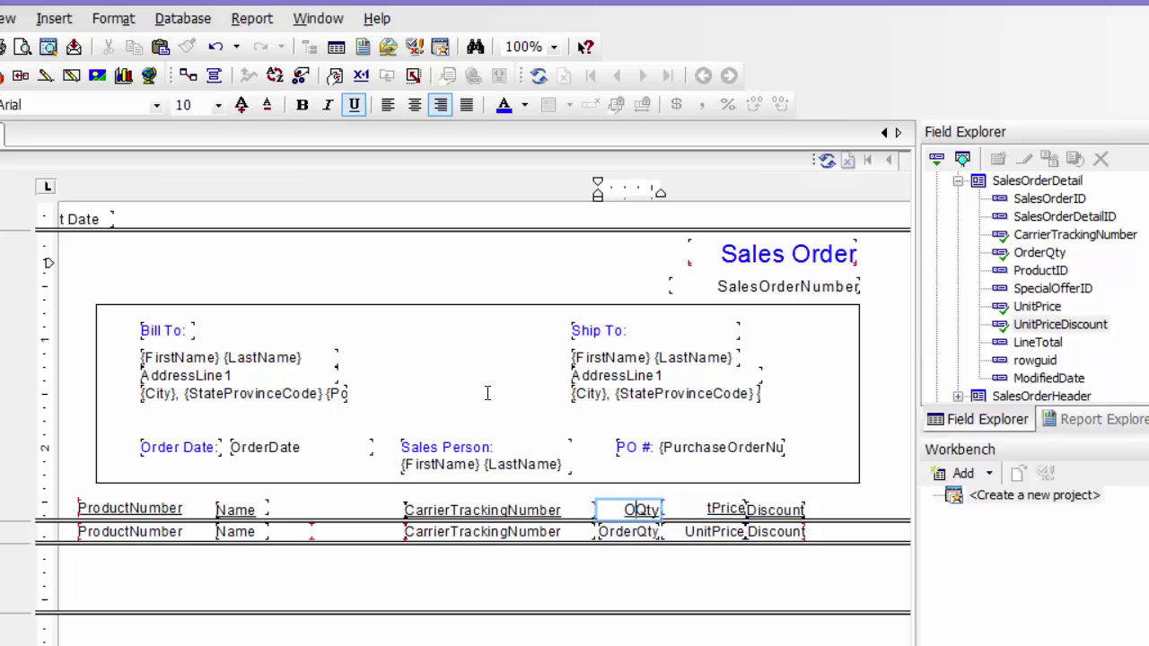
{"action": "left_click", "coordinate": [868, 486]}
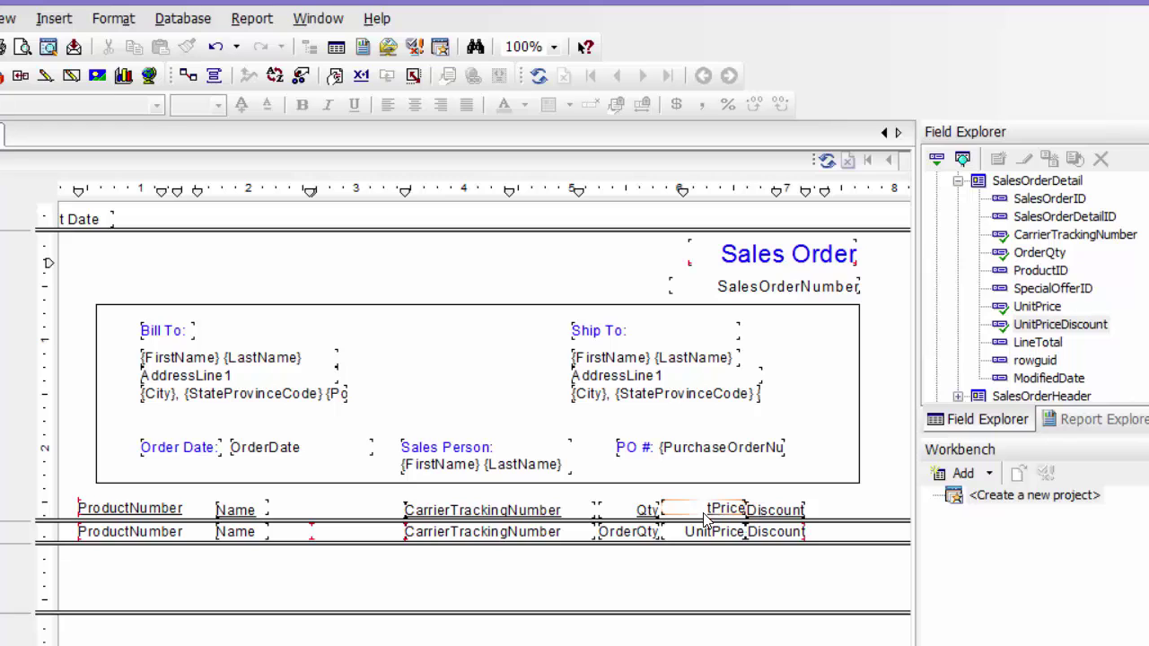
Remove the leftover "t" so the UnitPrice column heading reads Price, and nudge that heading slightly away from Discount
{"action": "double_click", "coordinate": [712, 510]}
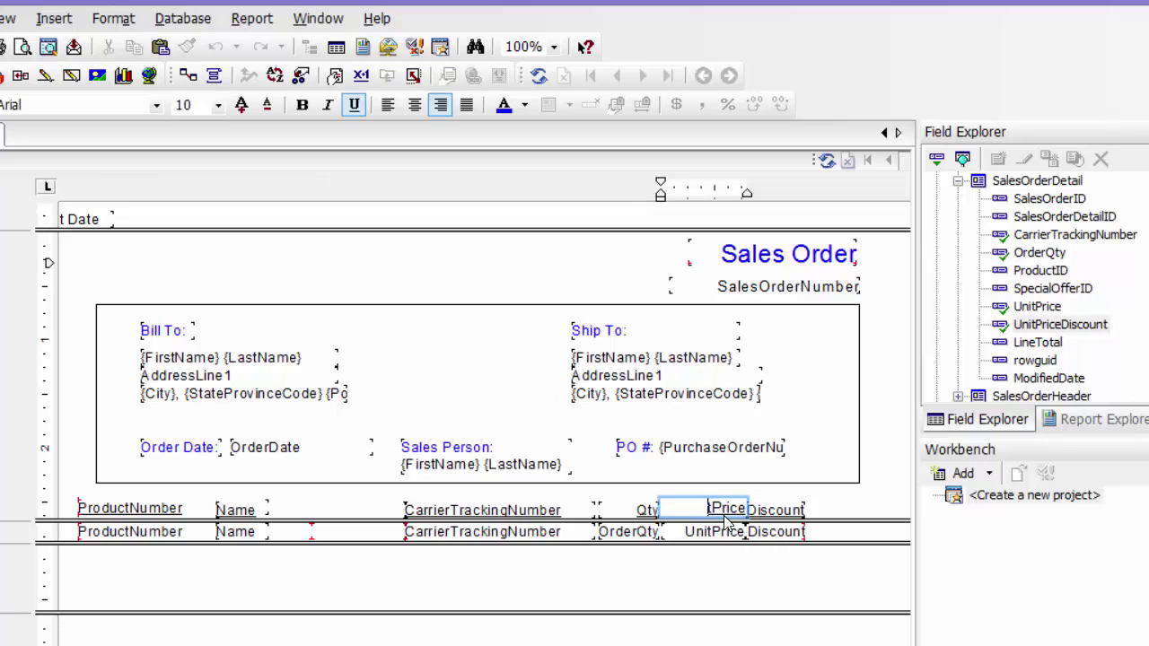
{"action": "left_click", "coordinate": [800, 427]}
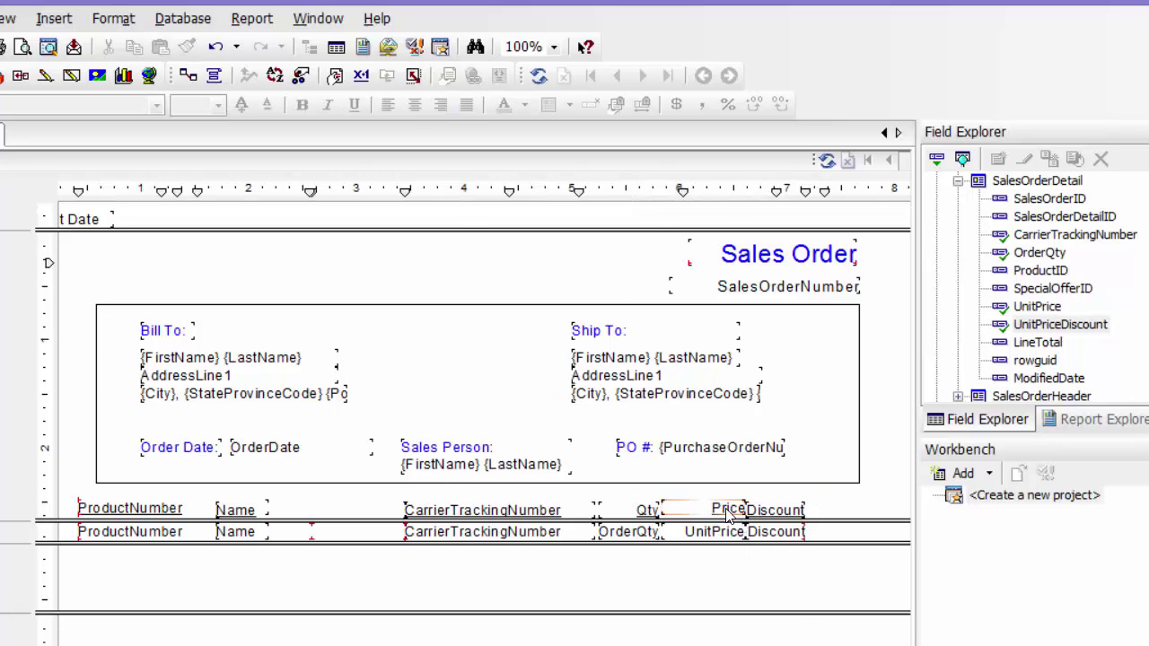
{"action": "left_click_drag", "start_coordinate": [719, 509], "coordinate": [711, 511]}
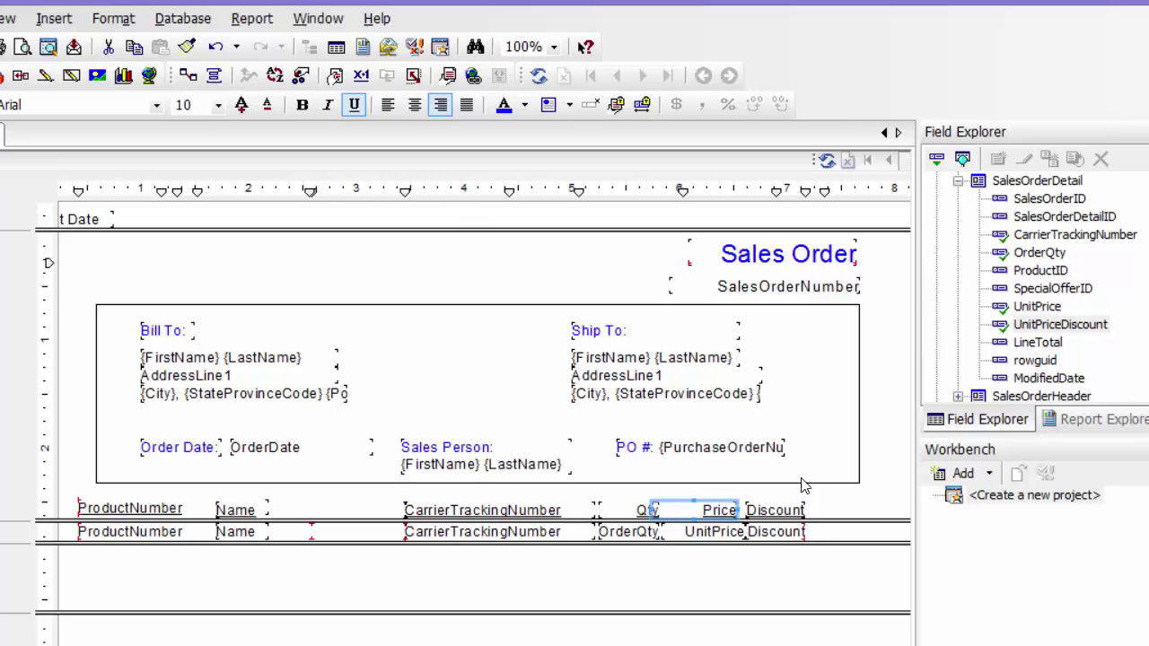
{"action": "left_click", "coordinate": [849, 499]}
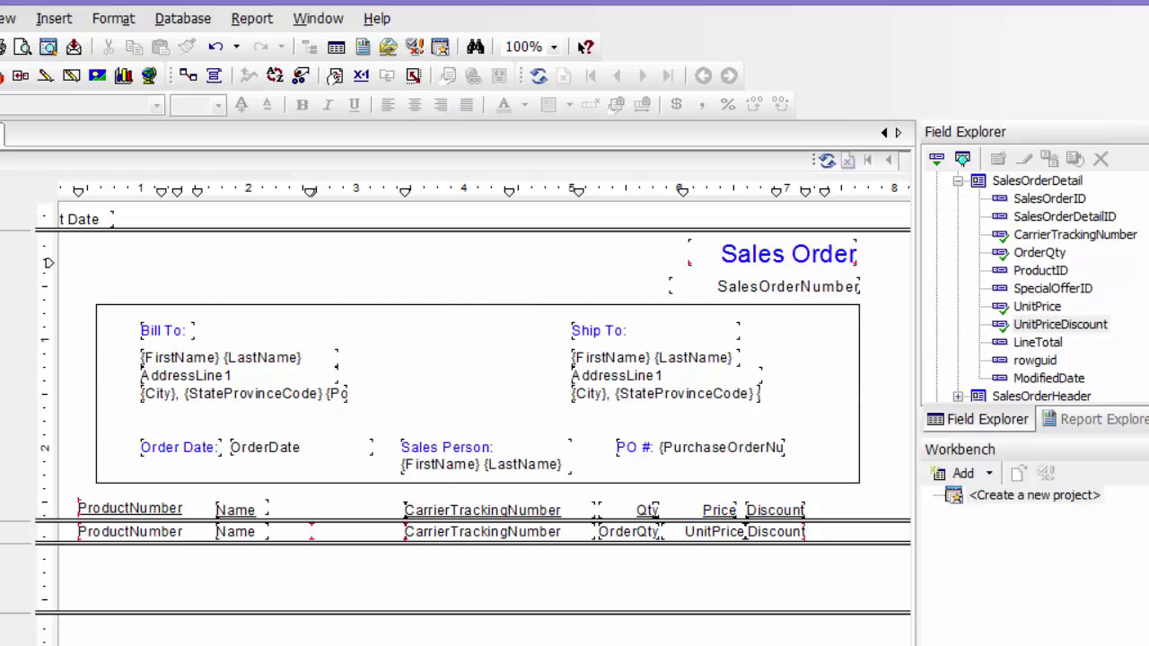
Add the LineTotal field after the discount column in the Details section and preview the report with data
{"action": "left_click_drag", "start_coordinate": [1035, 344], "coordinate": [830, 532]}
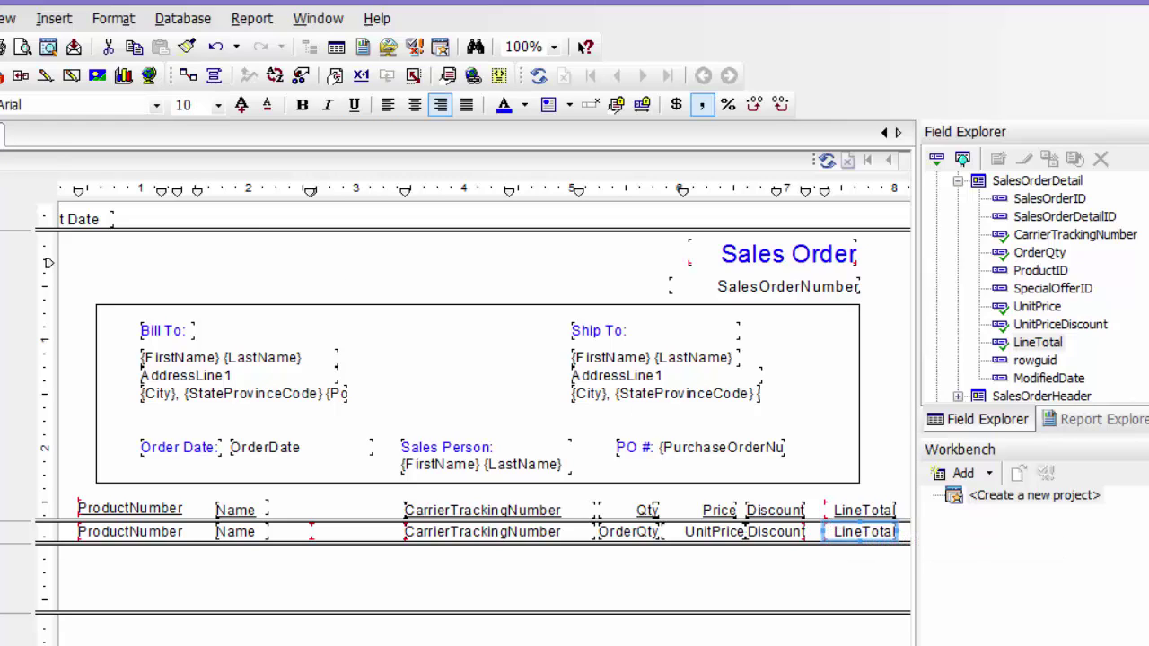
{"action": "key", "text": "F5"}
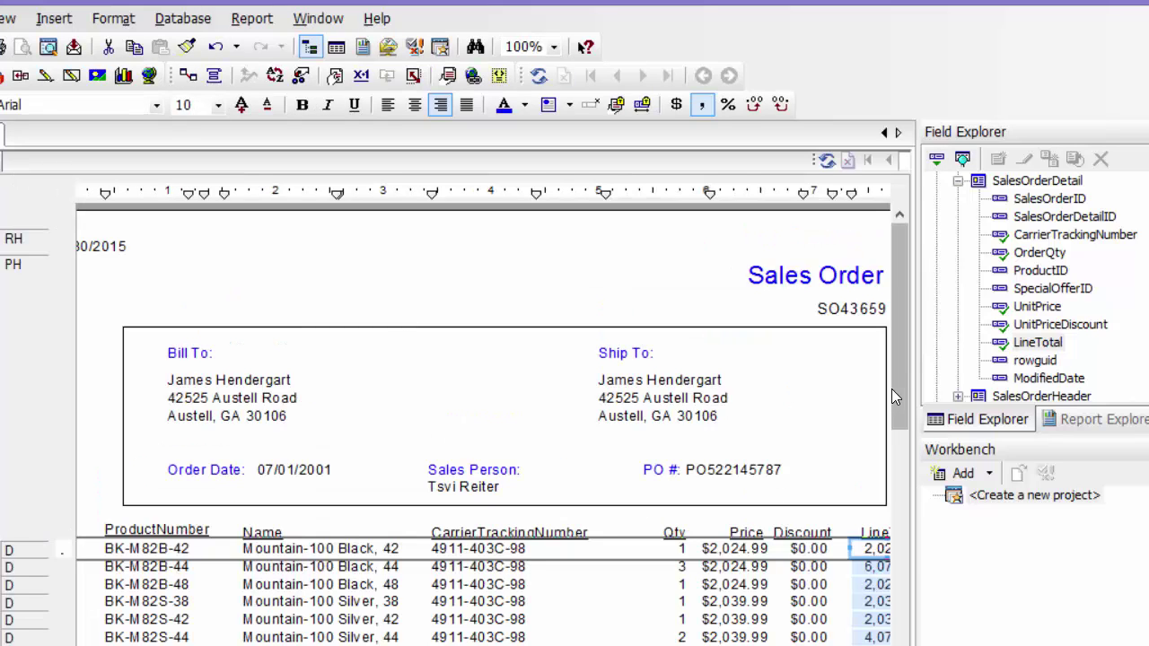
Move the CarrierTrackingNumber column slightly away from the Name column so the long product names are not overlapped
{"action": "left_click_drag", "start_coordinate": [898, 343], "coordinate": [894, 392]}
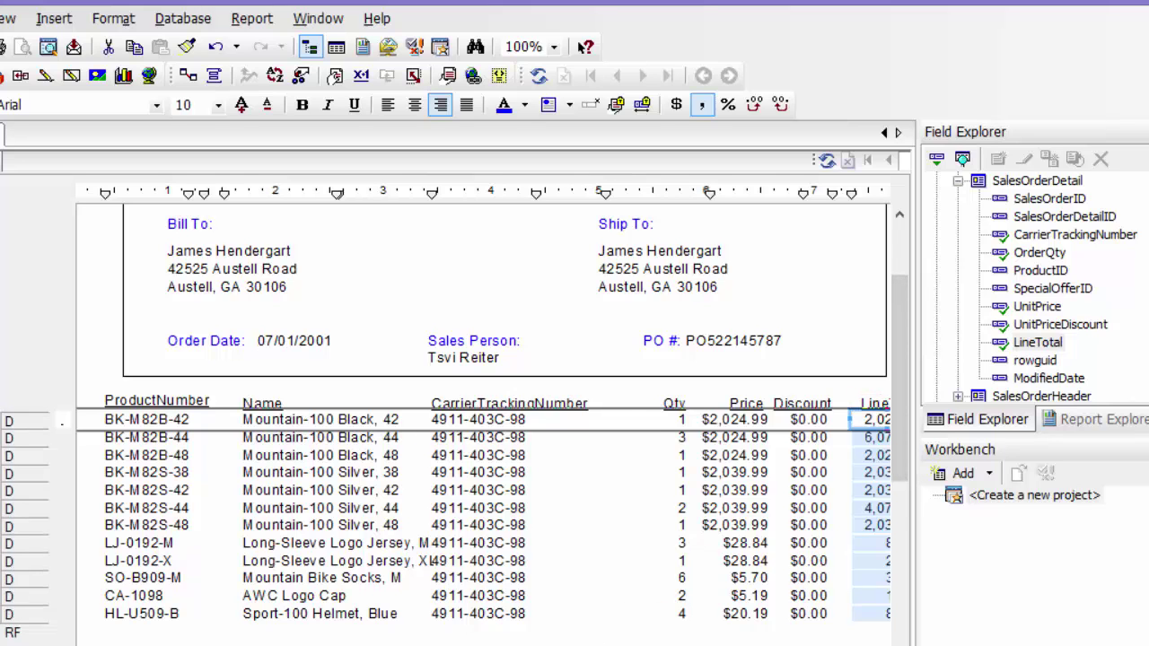
{"action": "scroll", "coordinate": [483, 413], "scroll_direction": "right", "scroll_amount": 2}
{"action": "scroll", "coordinate": [483, 414], "scroll_direction": "left", "scroll_amount": 2}
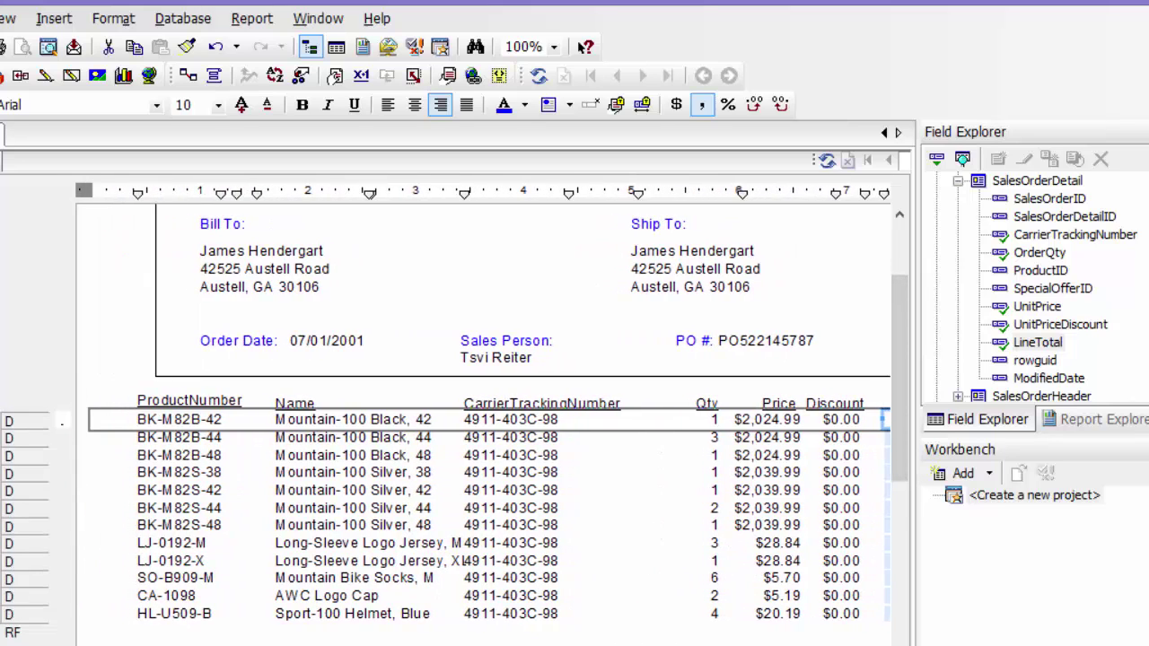
{"action": "scroll", "coordinate": [484, 559], "scroll_direction": "left", "scroll_amount": 2}
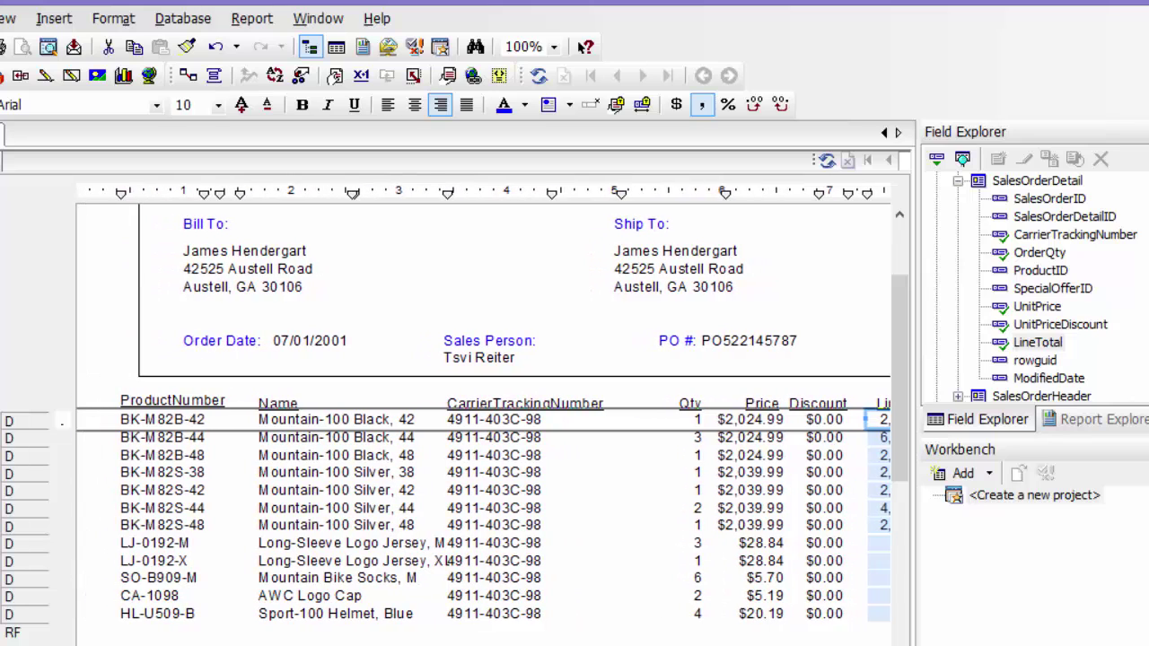
{"action": "left_click", "coordinate": [476, 544]}
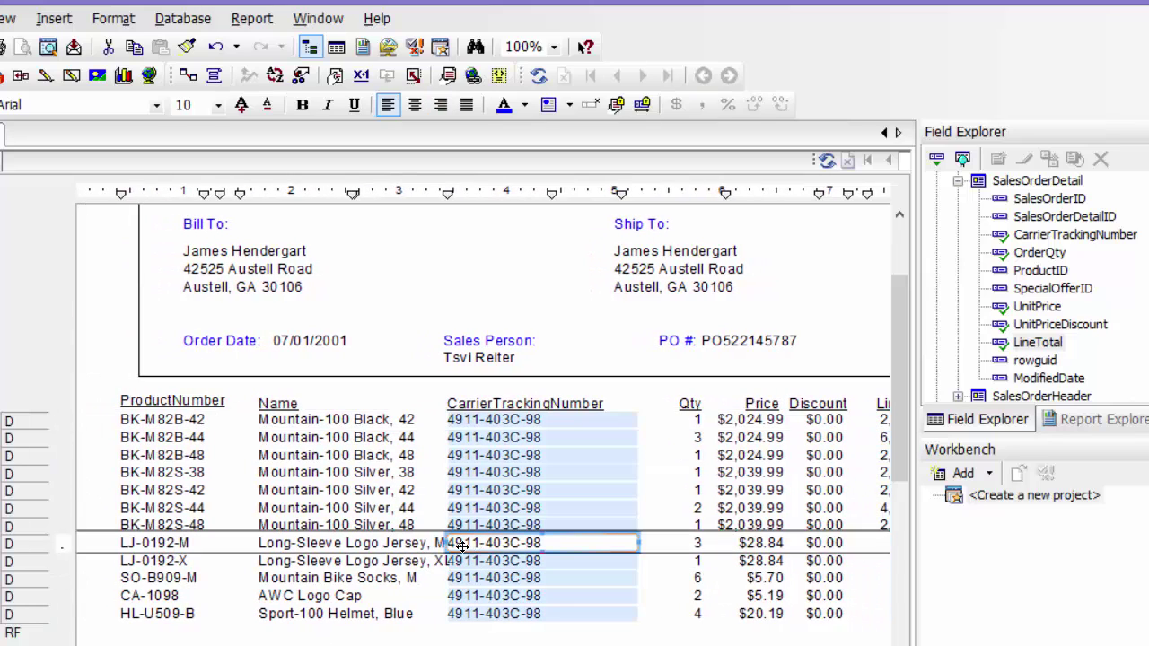
{"action": "left_click_drag", "start_coordinate": [446, 543], "coordinate": [479, 543]}
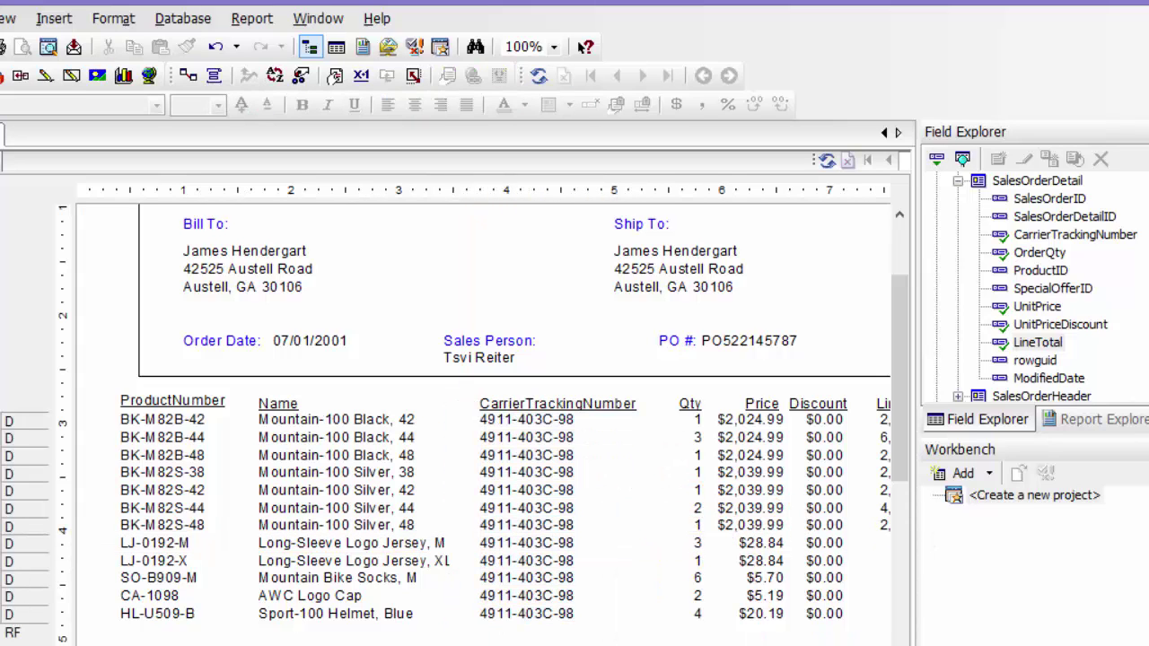
Move the Qty column slightly toward the CarrierTrackingNumber column, and undo a trial nudge of the Price column
{"action": "right_click", "coordinate": [777, 444]}
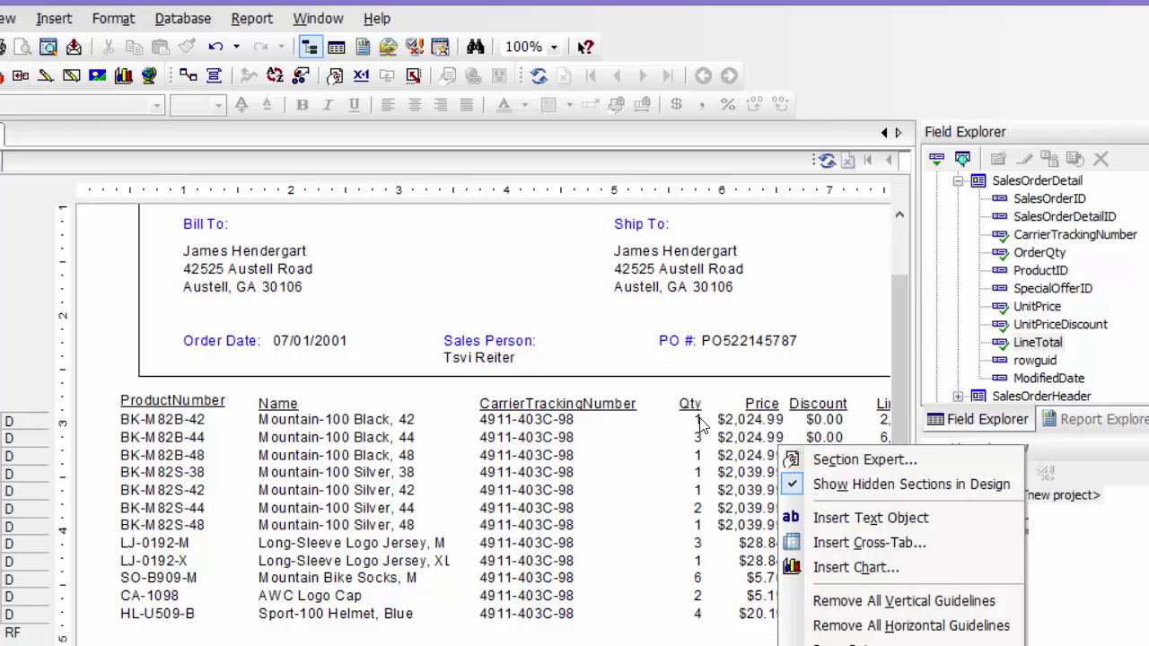
{"action": "right_click", "coordinate": [697, 422]}
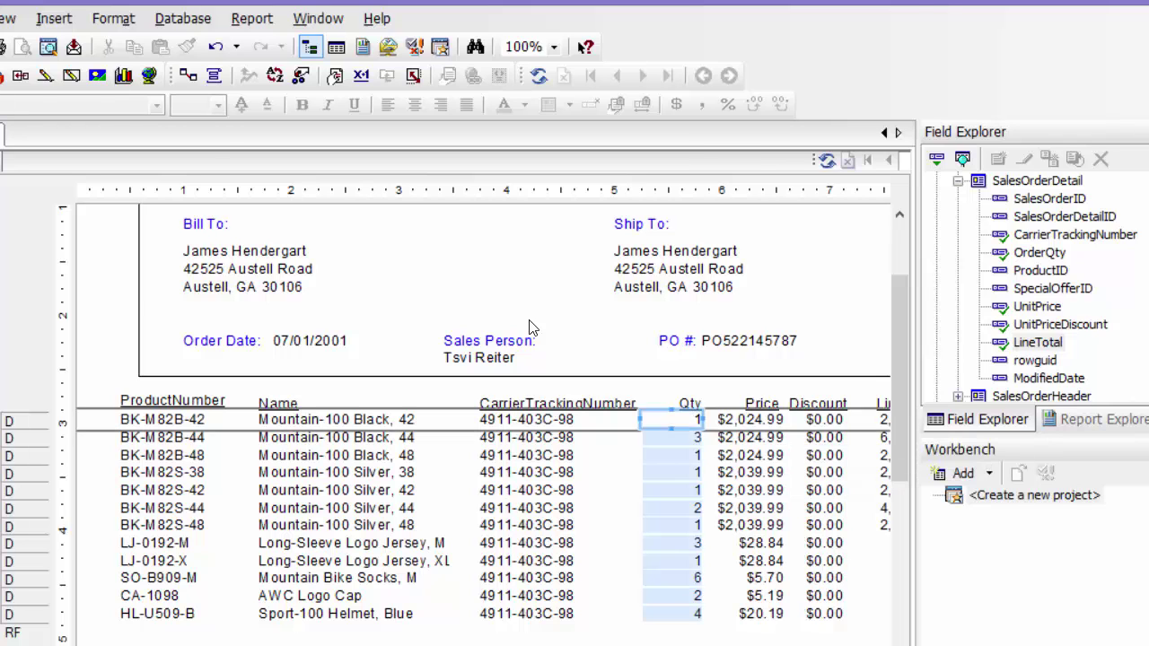
{"action": "left_click", "coordinate": [687, 421]}
{"action": "right_click", "coordinate": [680, 419]}
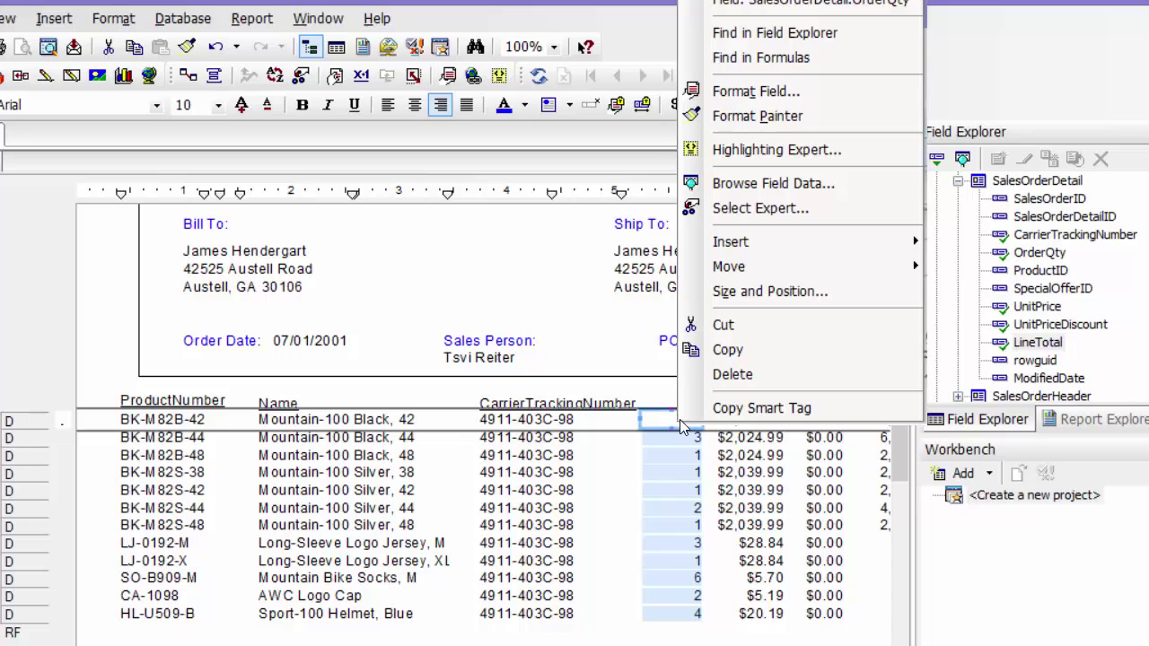
{"action": "left_click", "coordinate": [666, 420]}
{"action": "left_click_drag", "start_coordinate": [666, 420], "coordinate": [647, 421]}
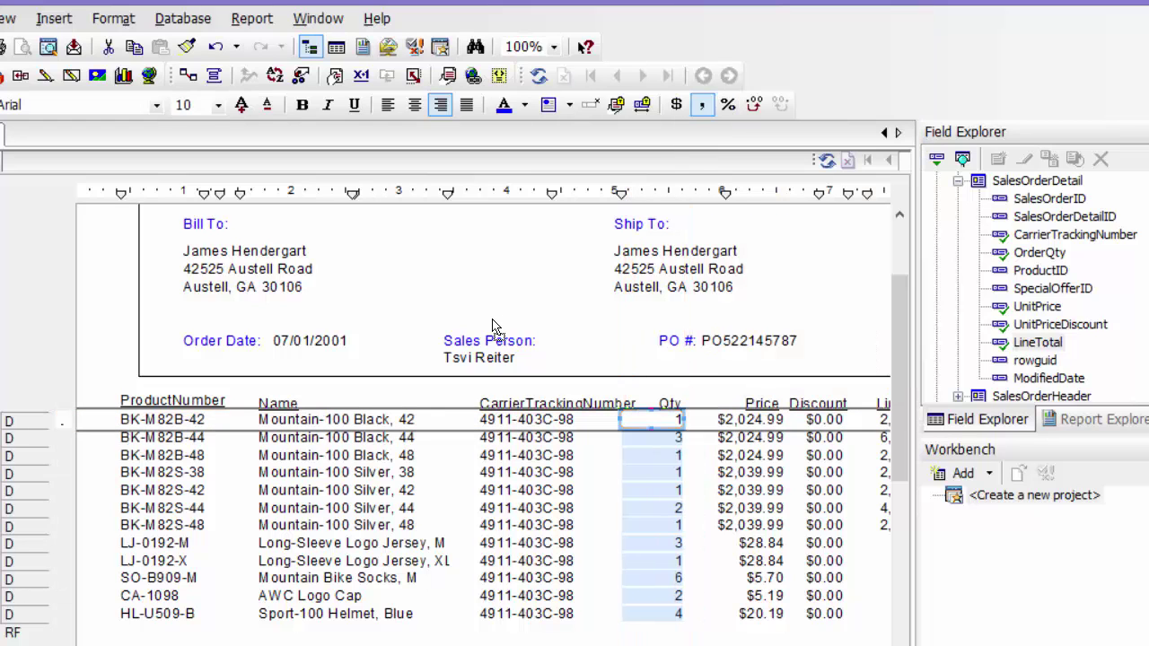
{"action": "left_click_drag", "start_coordinate": [752, 545], "coordinate": [742, 545]}
{"action": "key", "text": "ctrl+z"}
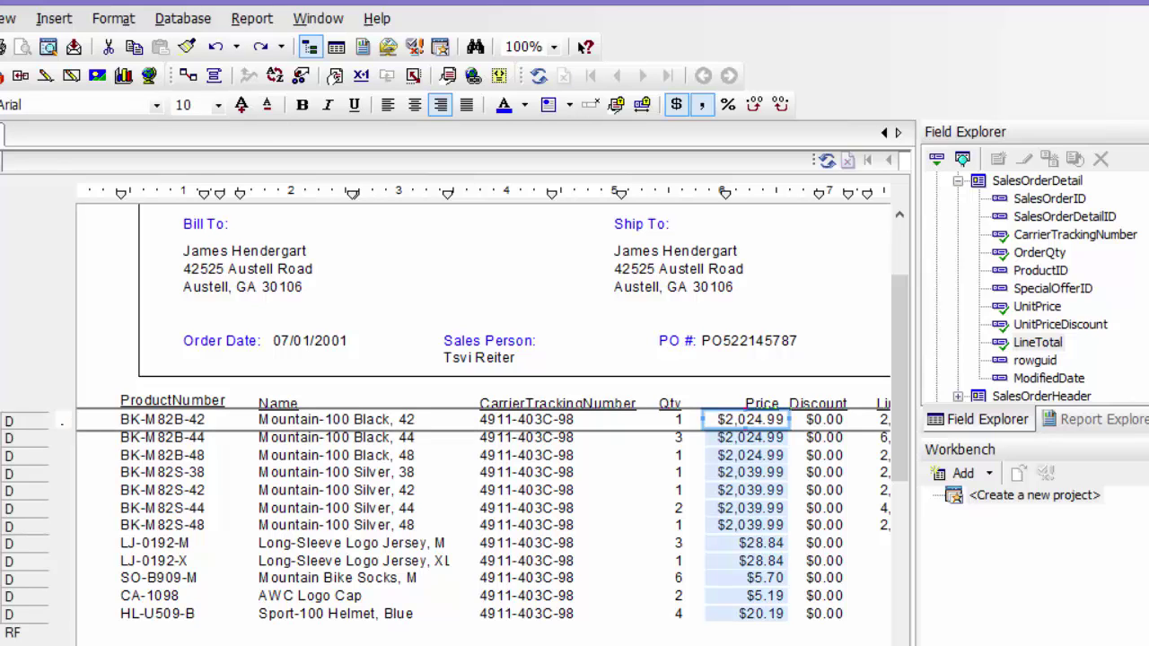
Move the LineTotal column slightly closer to the Discount column, keeping it level with the other detail fields
{"action": "scroll", "coordinate": [483, 422], "scroll_direction": "right", "scroll_amount": 3}
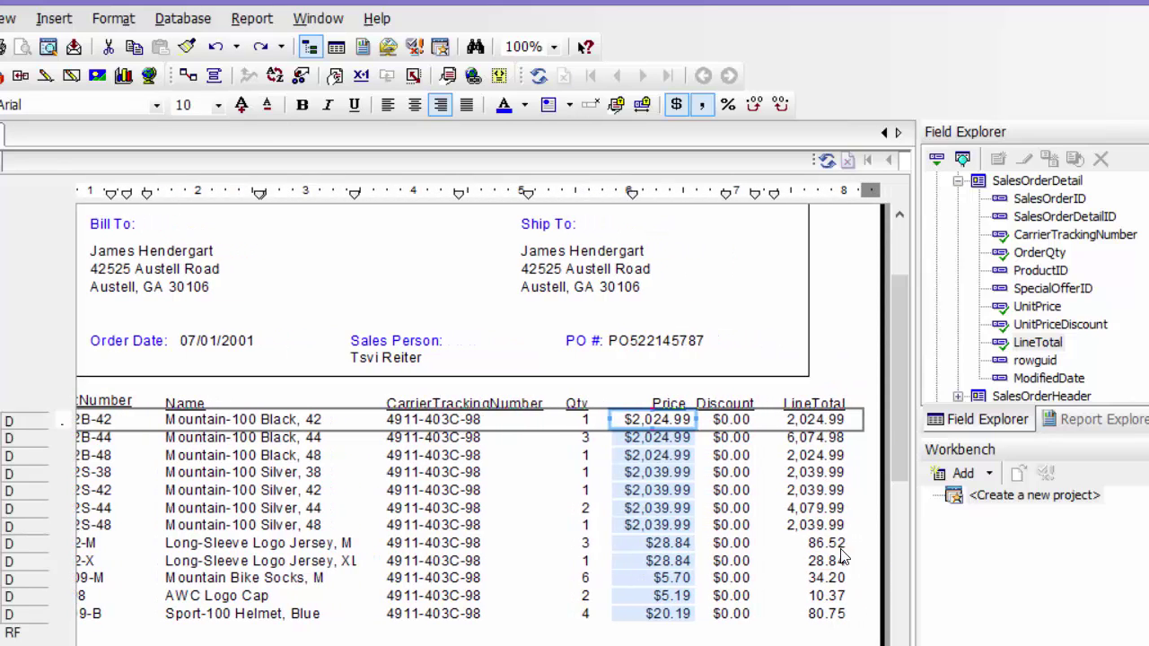
{"action": "left_click", "coordinate": [807, 420]}
{"action": "left_click_drag", "start_coordinate": [808, 426], "coordinate": [778, 428]}
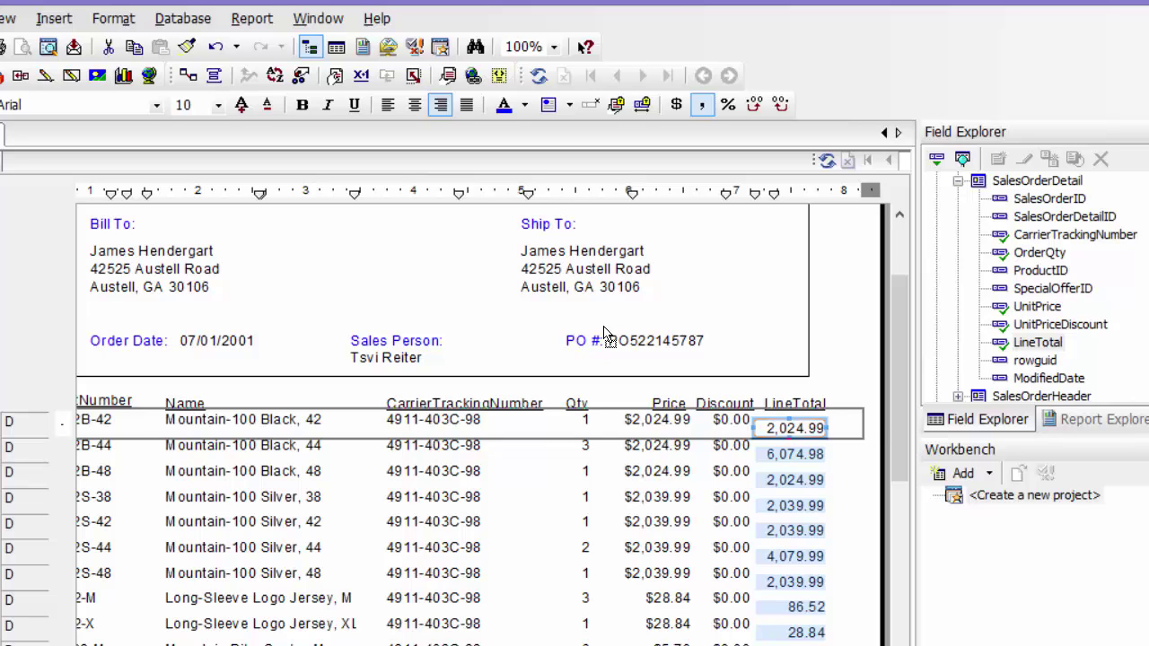
{"action": "key", "text": "ctrl+z"}
{"action": "left_click_drag", "start_coordinate": [794, 417], "coordinate": [778, 424]}
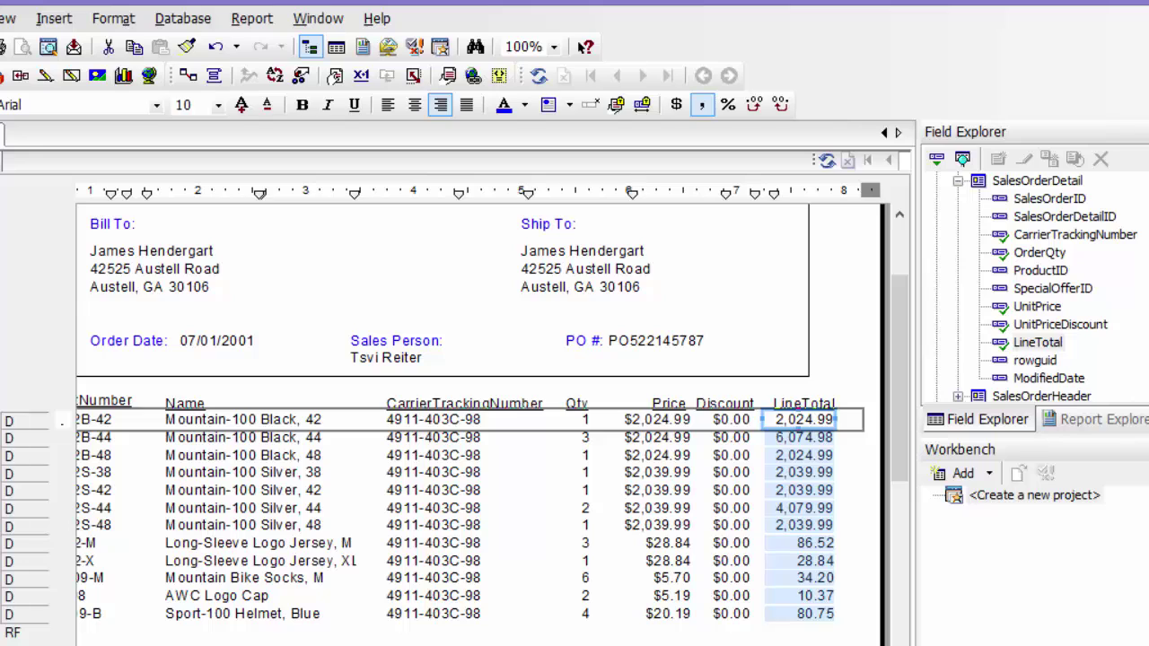
{"action": "left_click", "coordinate": [597, 536]}
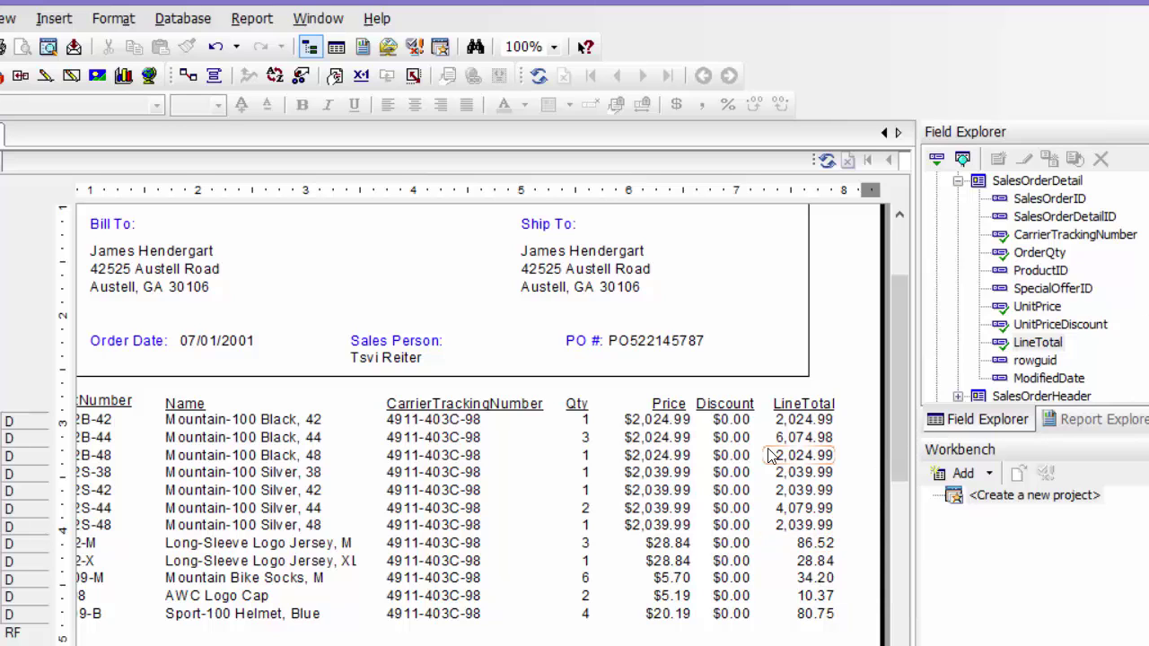
Create a new formula field named LineTotalCalc and open it in the Formula Editor
{"action": "scroll", "coordinate": [1032, 287], "scroll_direction": "down", "scroll_amount": 4}
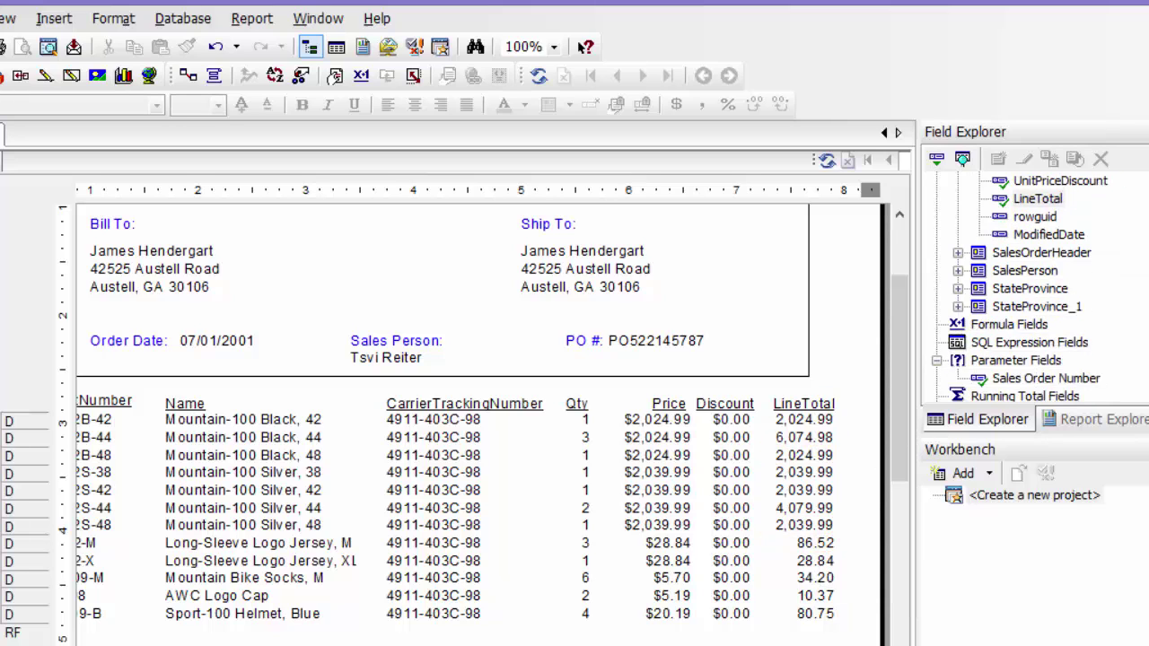
{"action": "left_click", "coordinate": [1009, 272]}
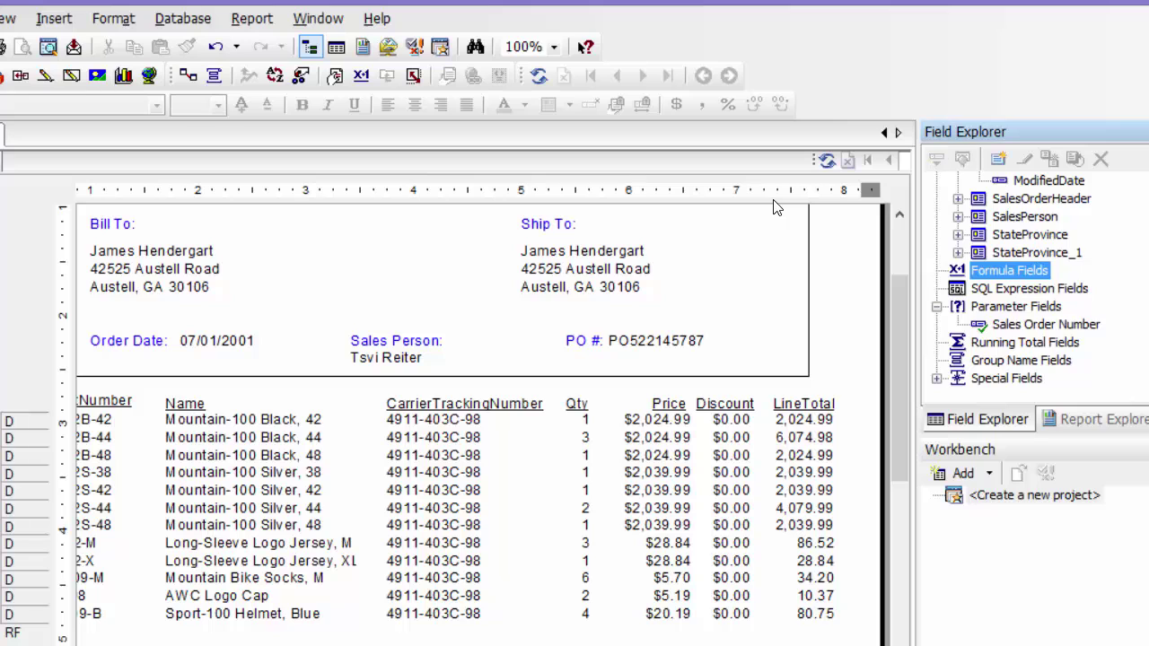
{"action": "right_click", "coordinate": [1006, 272]}
{"action": "left_click", "coordinate": [1055, 286]}
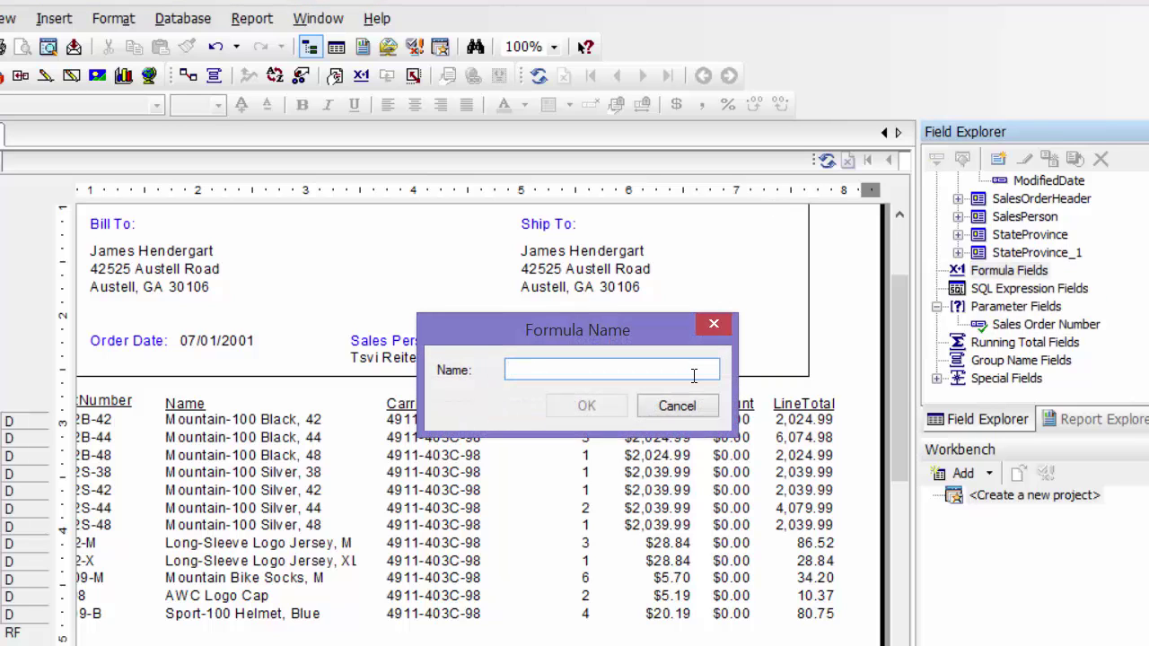
{"action": "type", "text": "LineTotalCalc"}
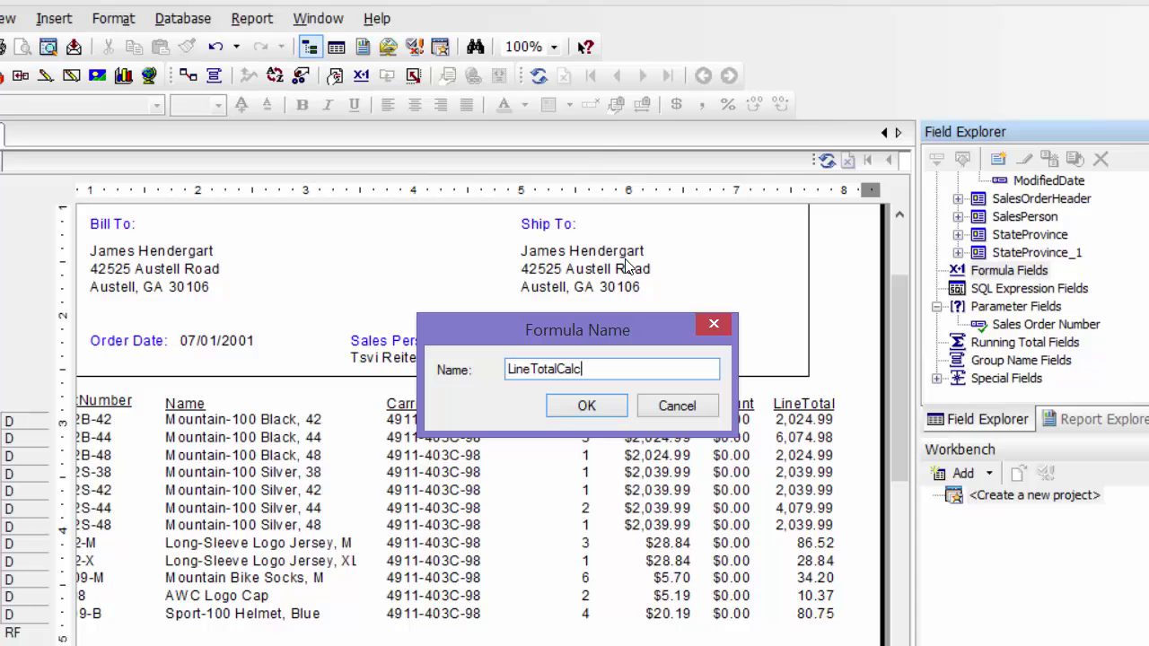
{"action": "left_click", "coordinate": [575, 412]}
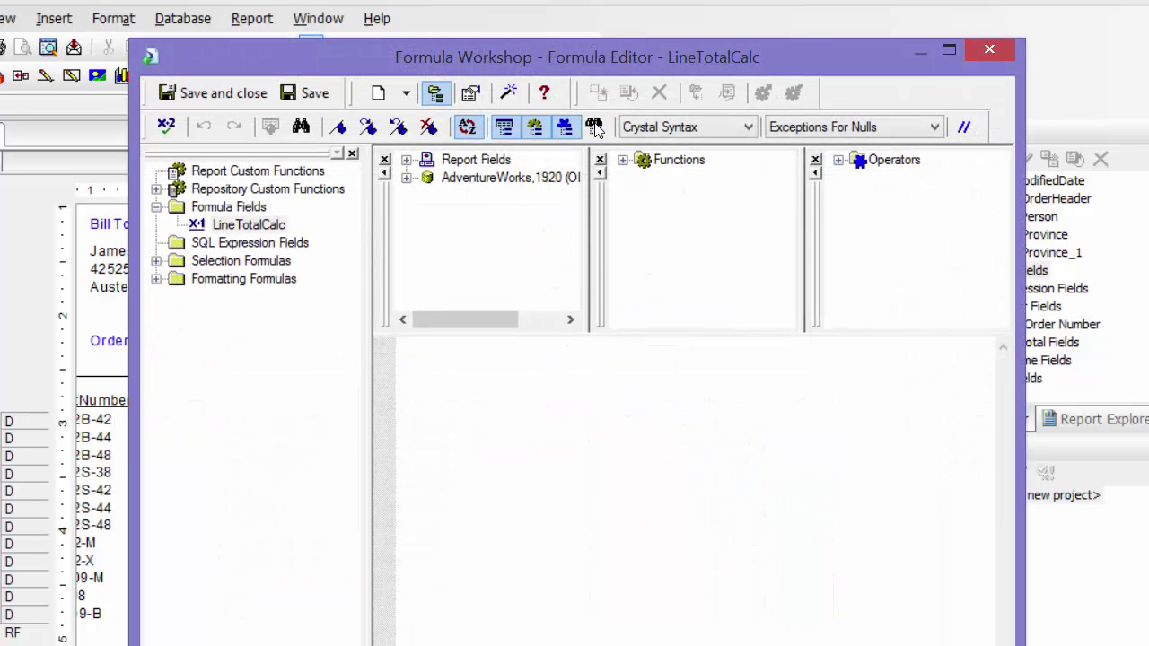
Start the LineTotalCalc formula with the SalesOrderDetail.OrderQty report field followed by a multiplication operator
{"action": "left_click", "coordinate": [406, 159]}
{"action": "left_click_drag", "start_coordinate": [574, 193], "coordinate": [569, 288]}
{"action": "left_click_drag", "start_coordinate": [479, 320], "coordinate": [537, 308]}
{"action": "left_click_drag", "start_coordinate": [570, 269], "coordinate": [571, 250]}
{"action": "double_click", "coordinate": [451, 215]}
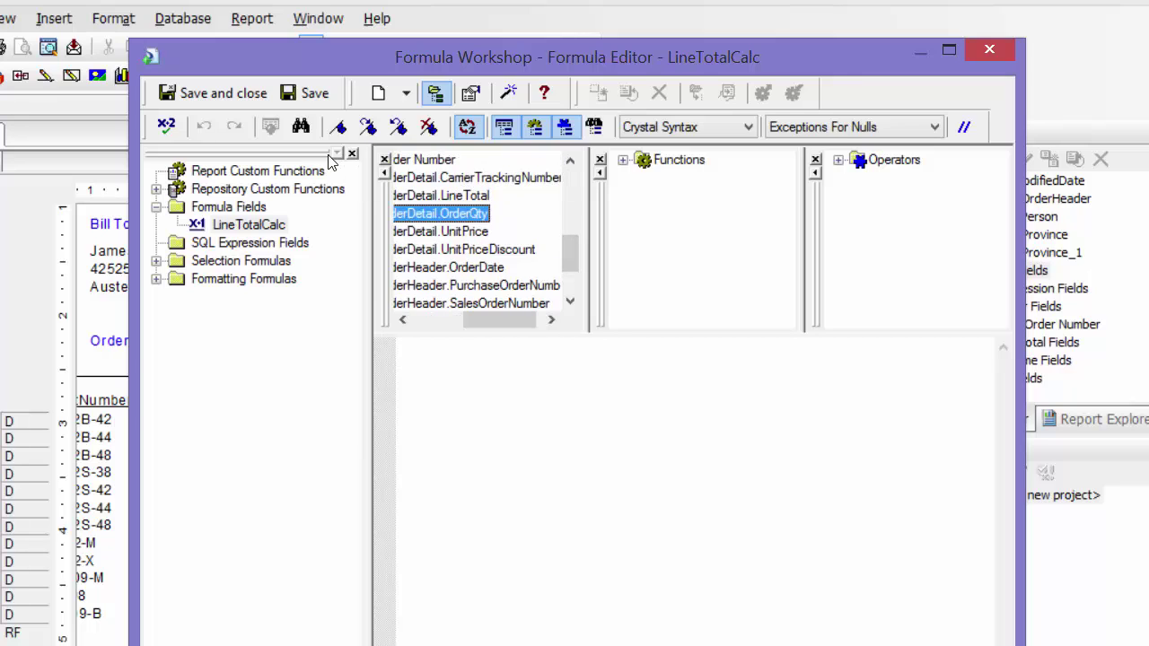
{"action": "type", "text": "*"}
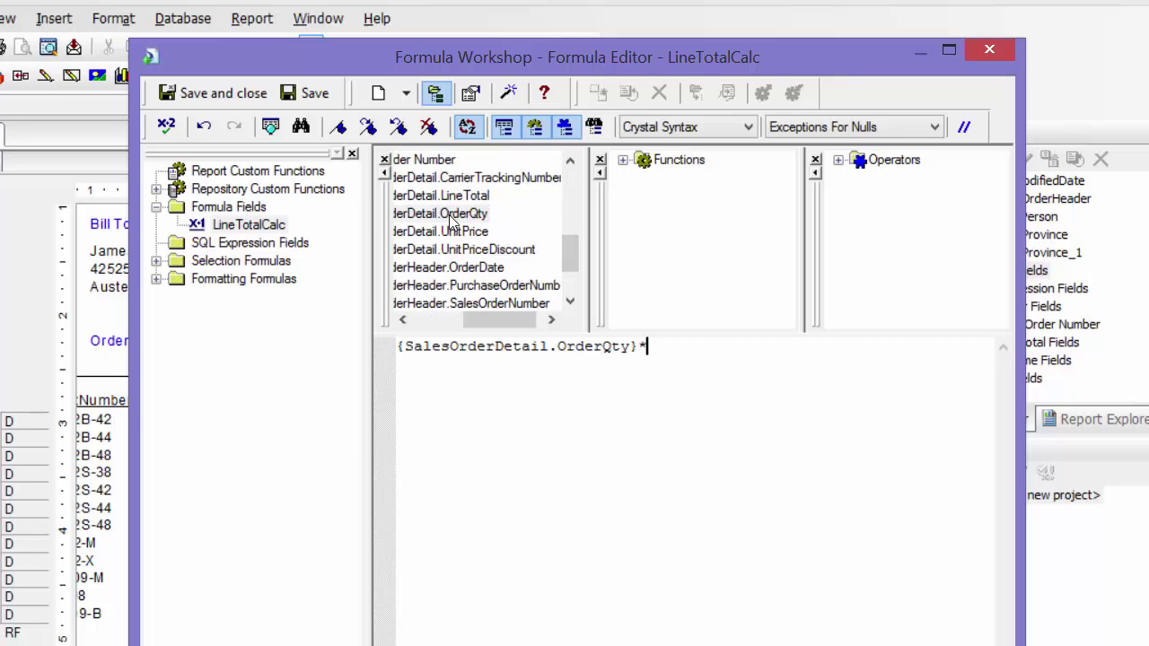
Complete the formula as ({SalesOrderDetail.OrderQty}*{SalesOrderDetail.UnitPrice})-{SalesOrderDetail.UnitPriceDiscount}, and save and close it
{"action": "double_click", "coordinate": [452, 231]}
{"action": "type", "text": ")"}
{"action": "left_click", "coordinate": [401, 349]}
{"action": "type", "text": "("}
{"action": "left_click", "coordinate": [939, 361]}
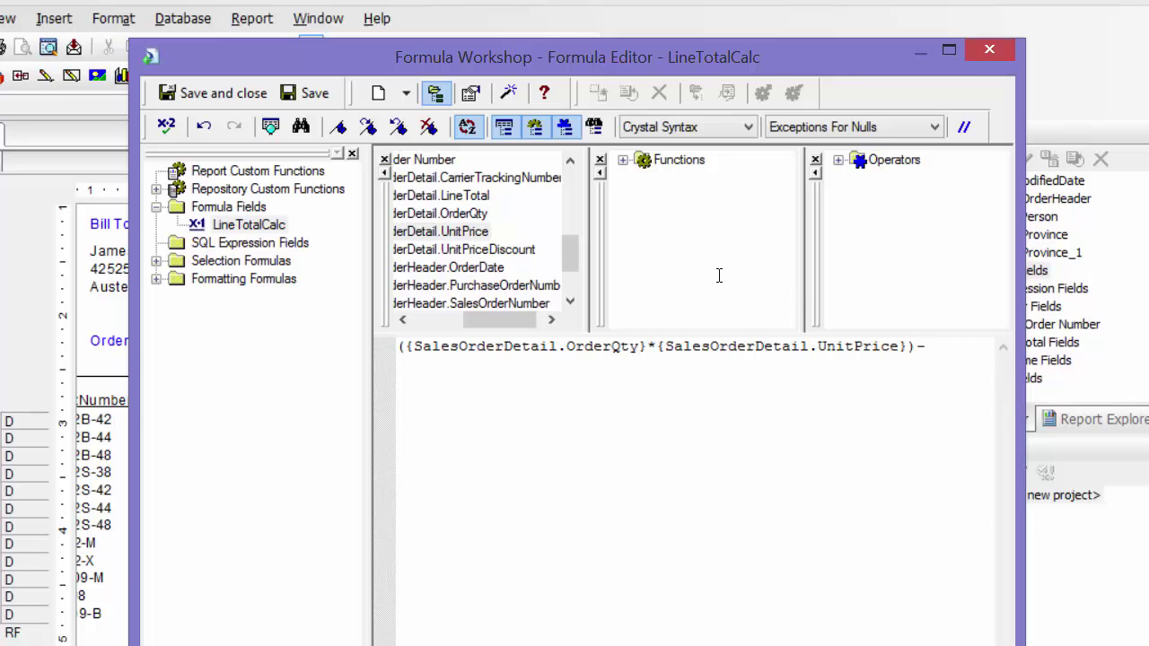
{"action": "double_click", "coordinate": [478, 251]}
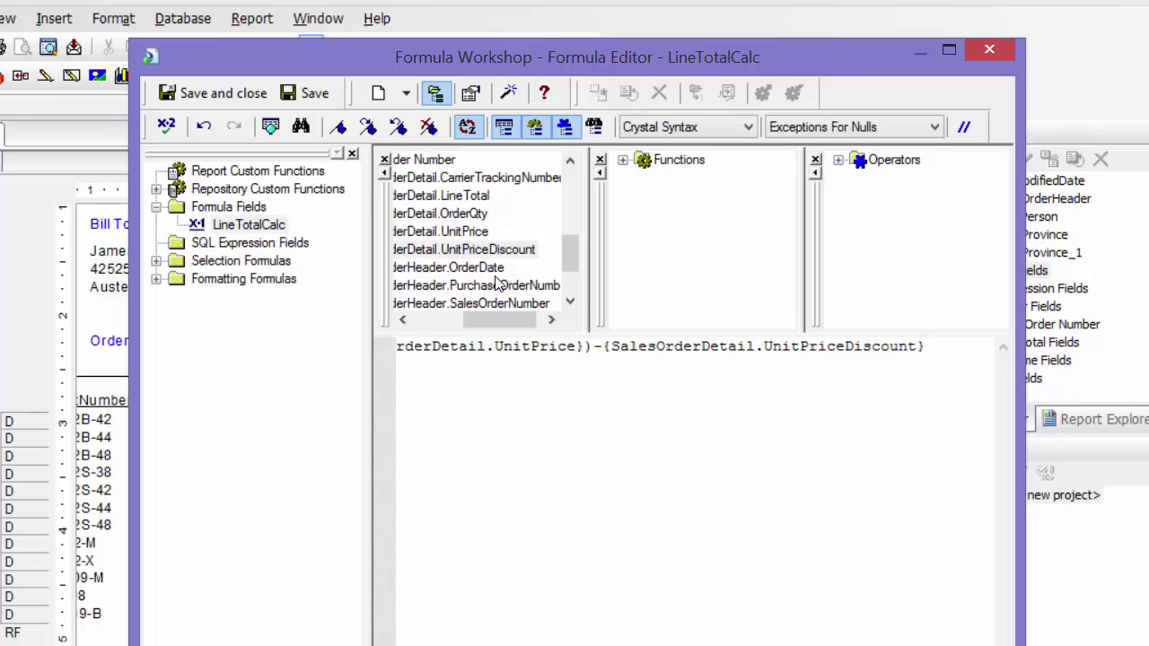
{"action": "left_click", "coordinate": [223, 94]}
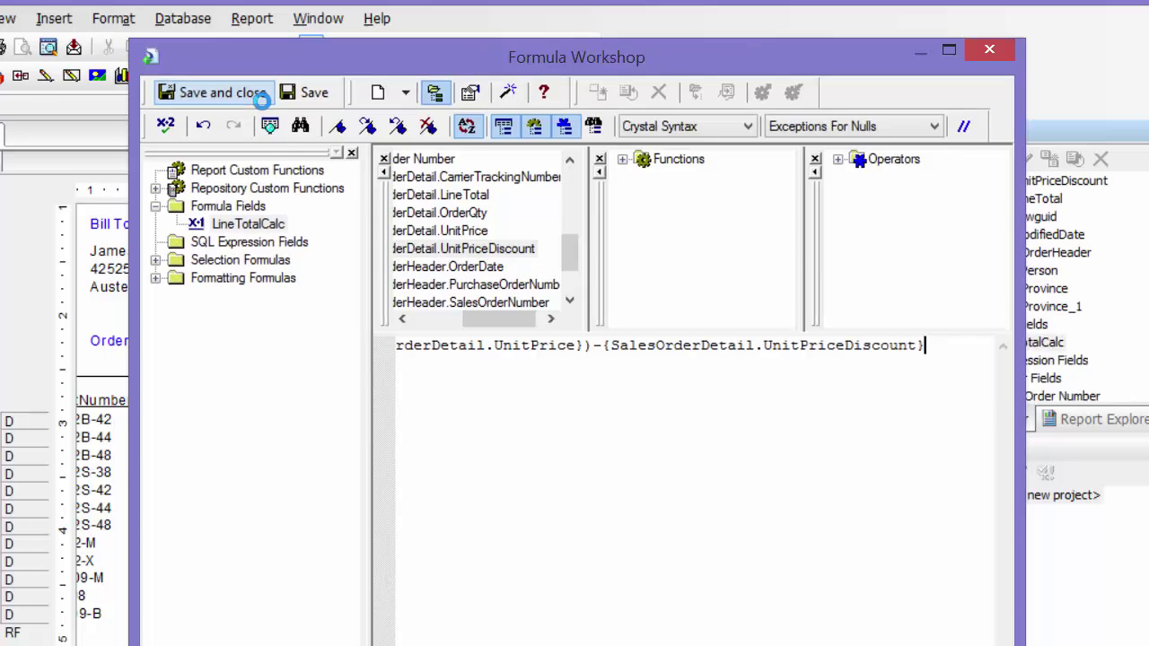
Replace the LineTotal column in the Details section with the LineTotalCalc formula field beside Discount
{"action": "left_click_drag", "start_coordinate": [1010, 343], "coordinate": [797, 430]}
{"action": "left_click", "coordinate": [796, 426]}
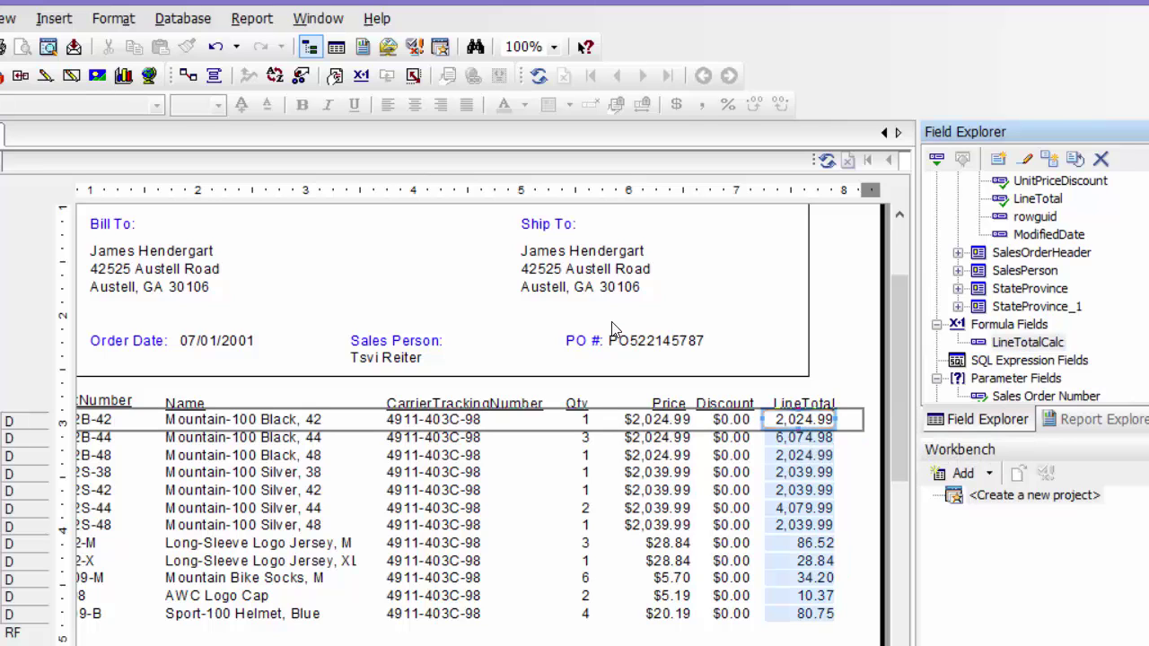
{"action": "key", "text": "Delete"}
{"action": "left_click_drag", "start_coordinate": [1012, 346], "coordinate": [767, 414]}
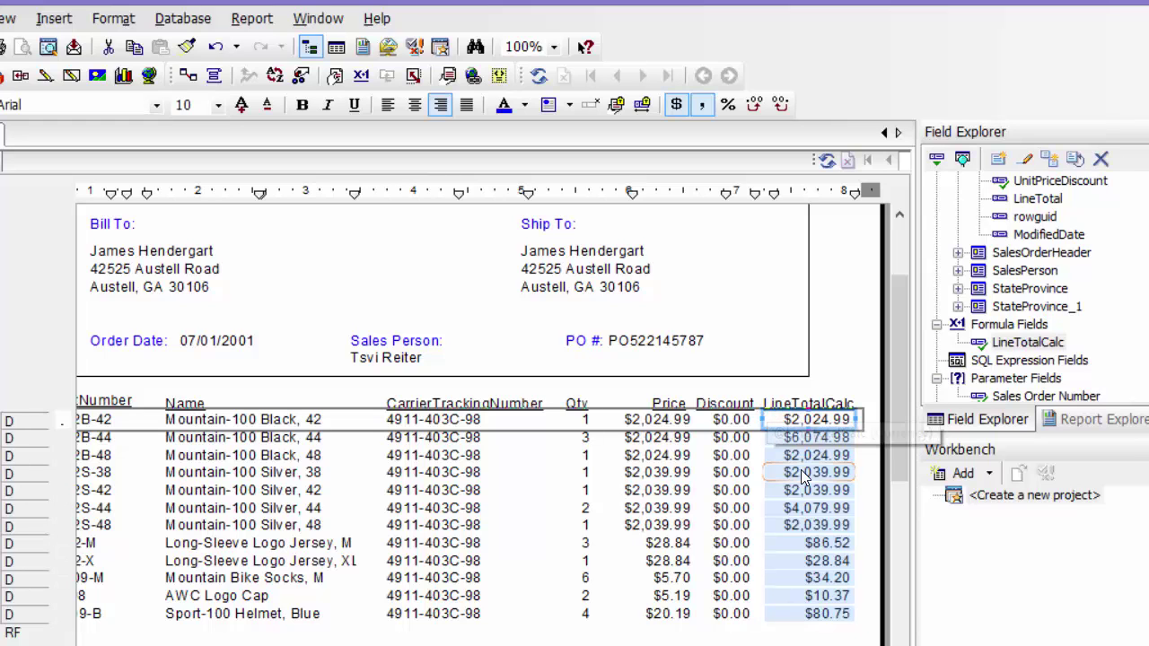